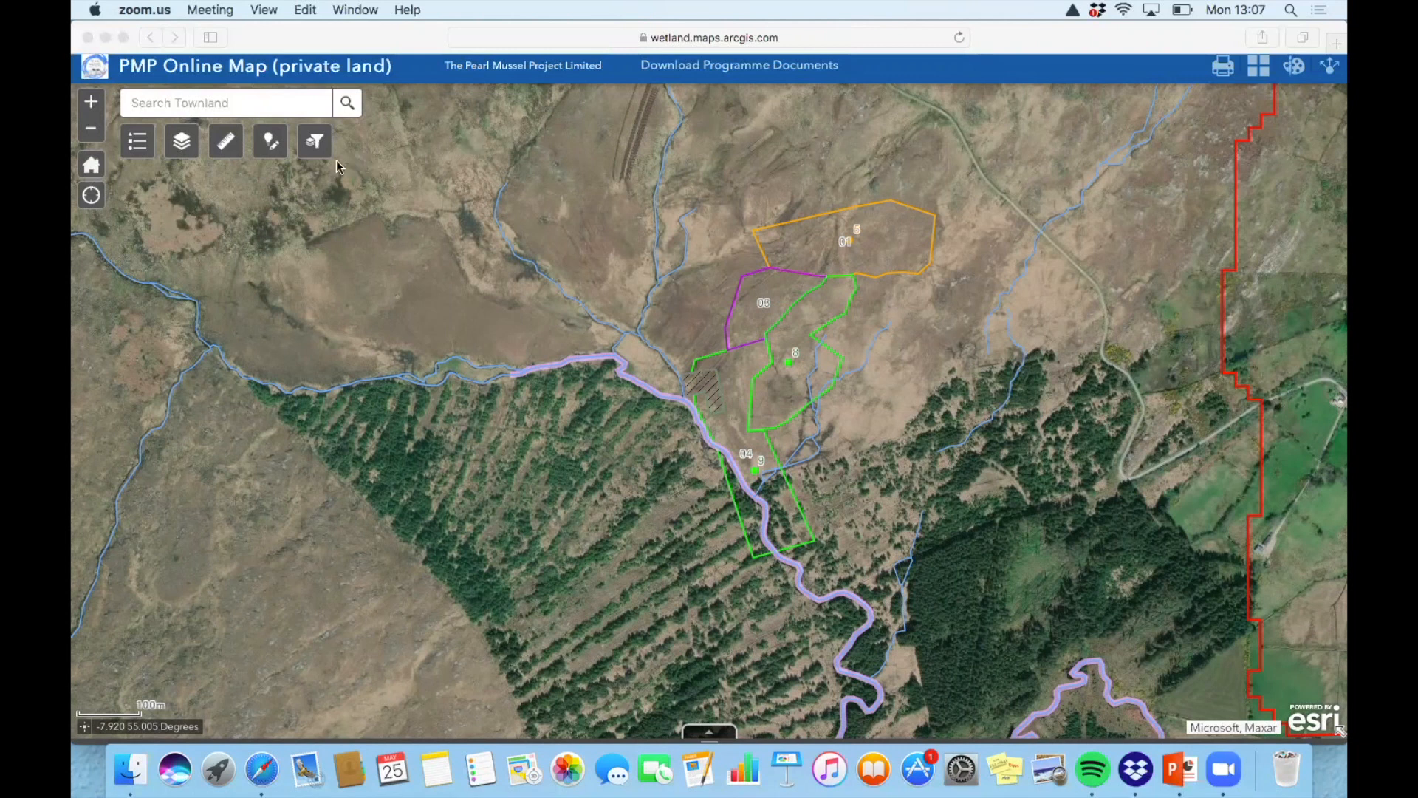
Open Add PMP Field Data and browse the SA_2021_Trial templates, e.g. Rhododendron, Gorse, Conifer
{"action": "left_click", "coordinate": [275, 149]}
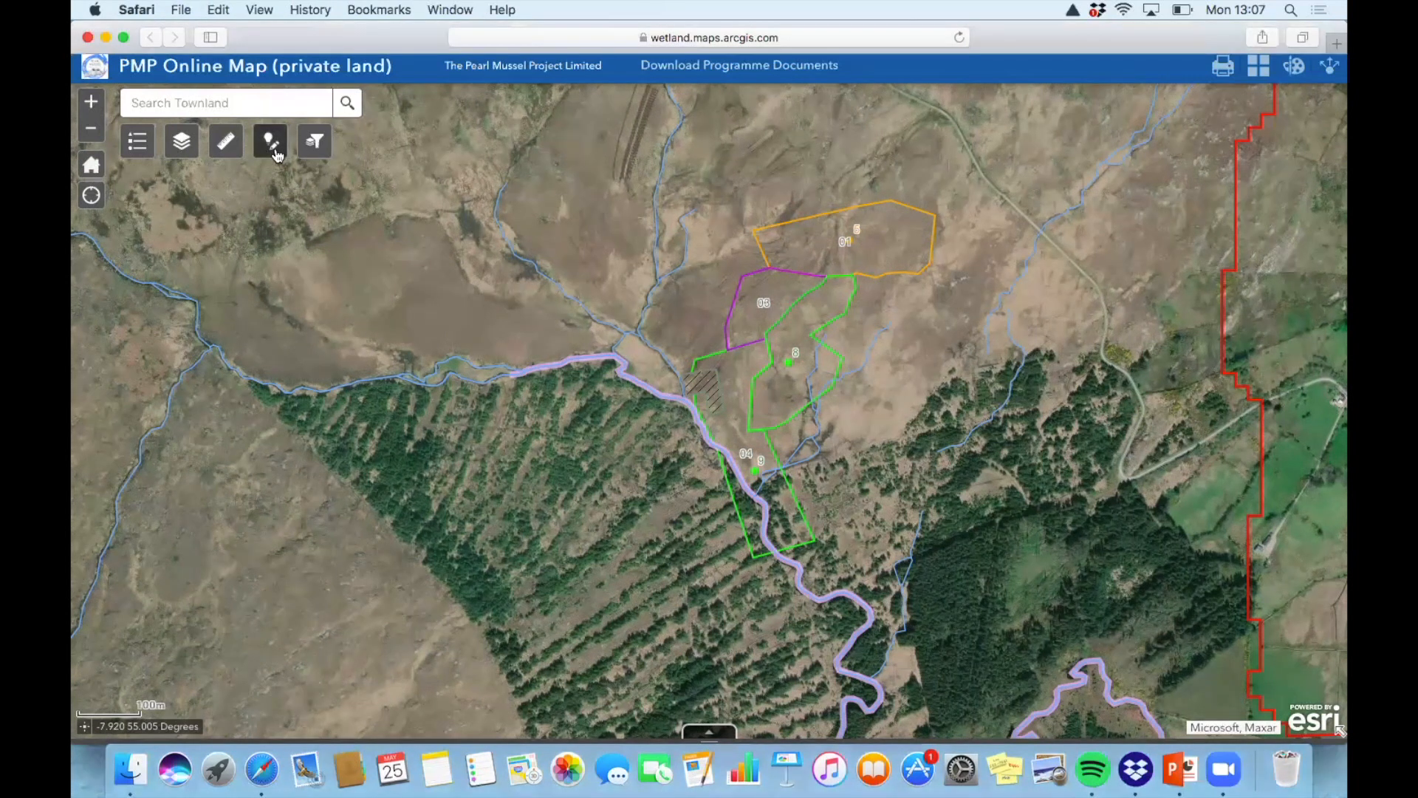
{"action": "left_click", "coordinate": [273, 148]}
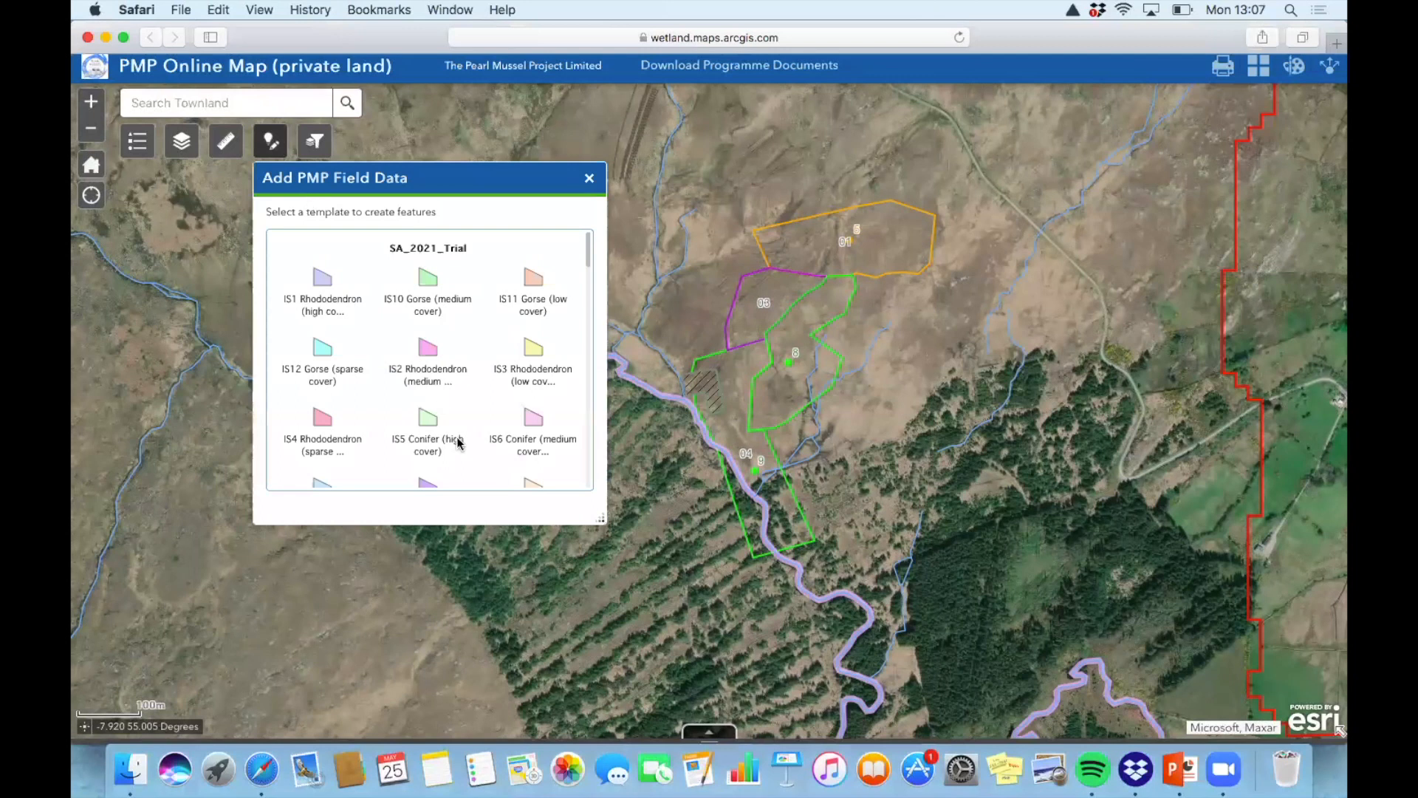
{"action": "scroll", "coordinate": [426, 406], "scroll_direction": "down", "scroll_amount": 3}
{"action": "scroll", "coordinate": [427, 403], "scroll_direction": "down", "scroll_amount": 2}
{"action": "scroll", "coordinate": [458, 373], "scroll_direction": "up", "scroll_amount": 8}
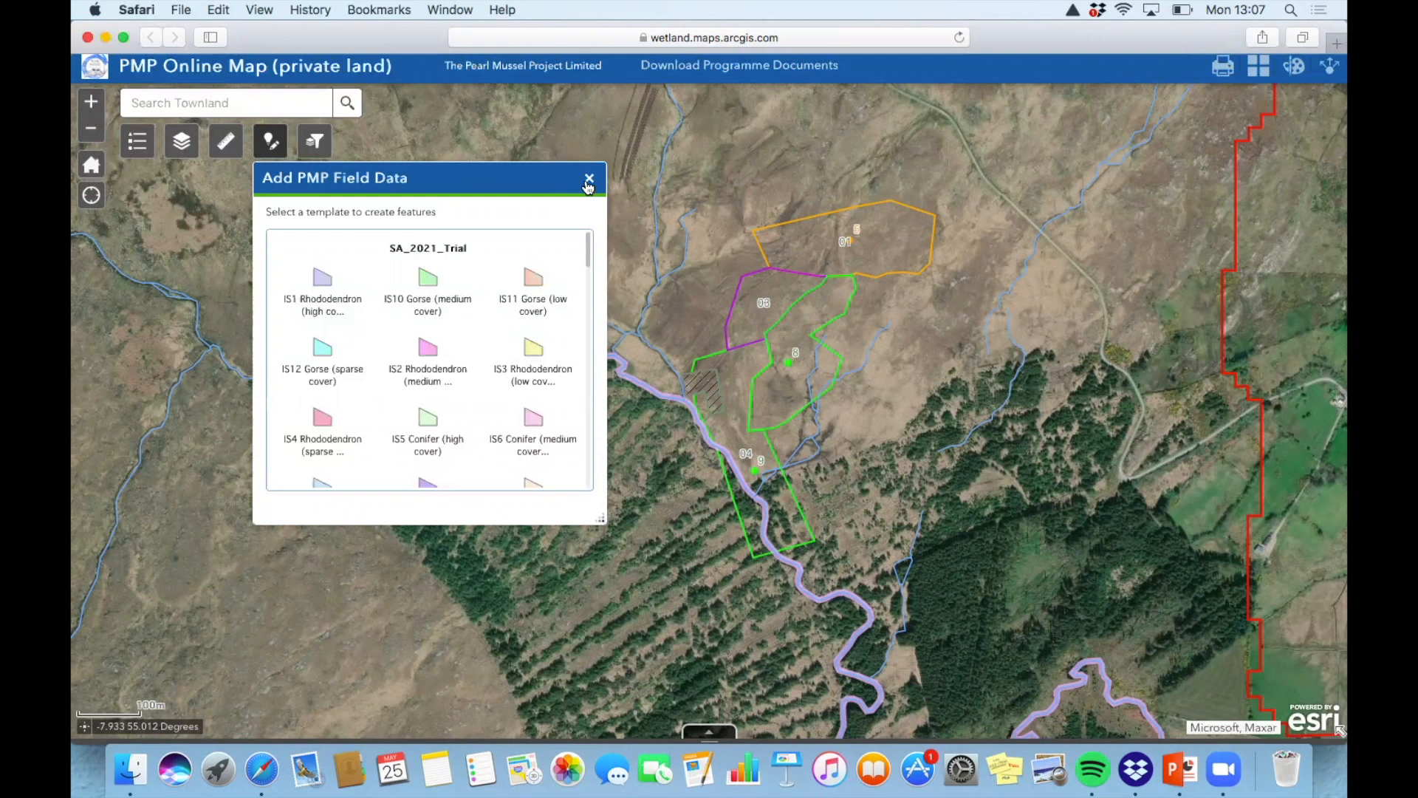
Zoom in and pan to plot 01, then close the field-data template list
{"action": "left_click", "coordinate": [92, 105]}
{"action": "mouse_move", "coordinate": [1023, 244]}
{"action": "left_mouse_down"}
{"action": "mouse_move", "coordinate": [990, 410]}
{"action": "mouse_move", "coordinate": [982, 397]}
{"action": "left_mouse_up"}
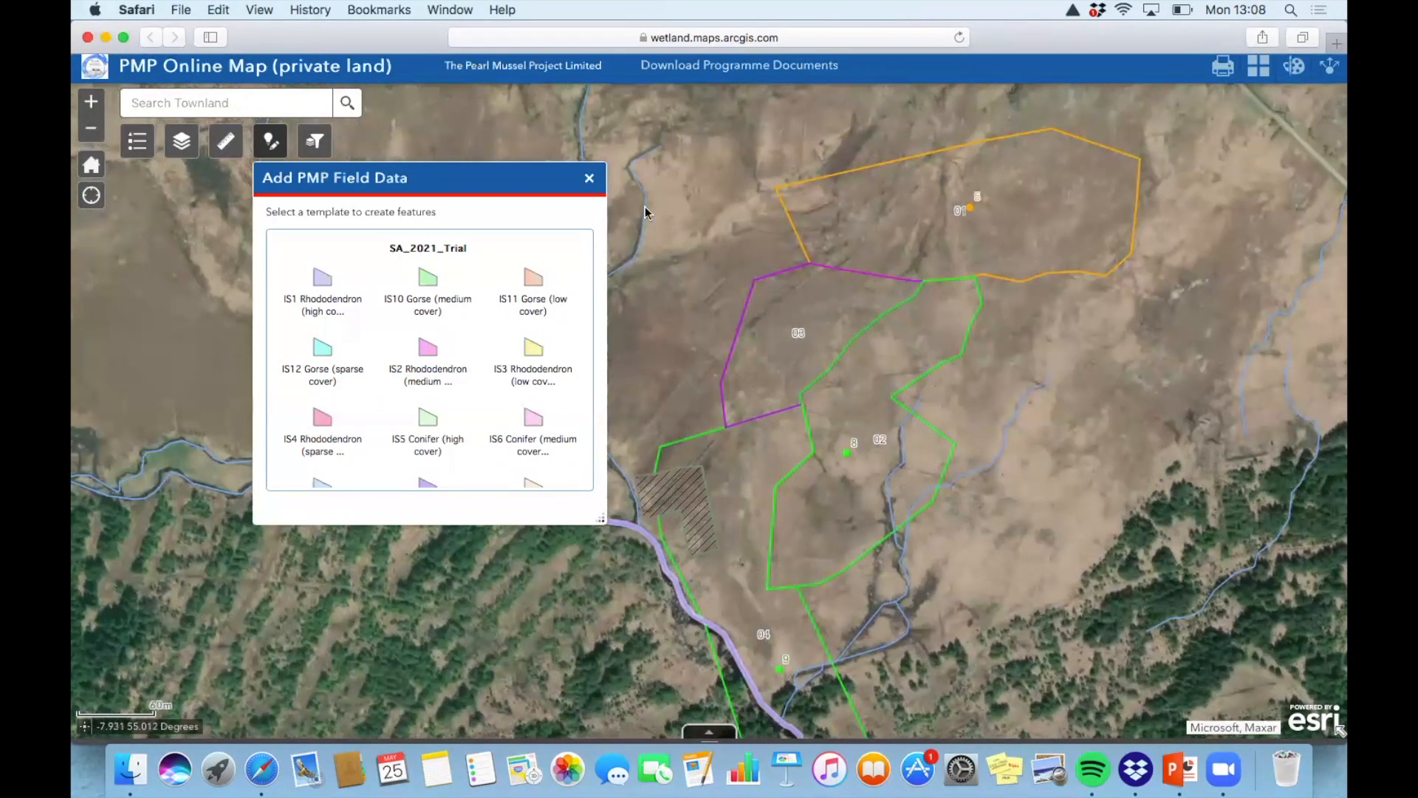
{"action": "left_click", "coordinate": [589, 180]}
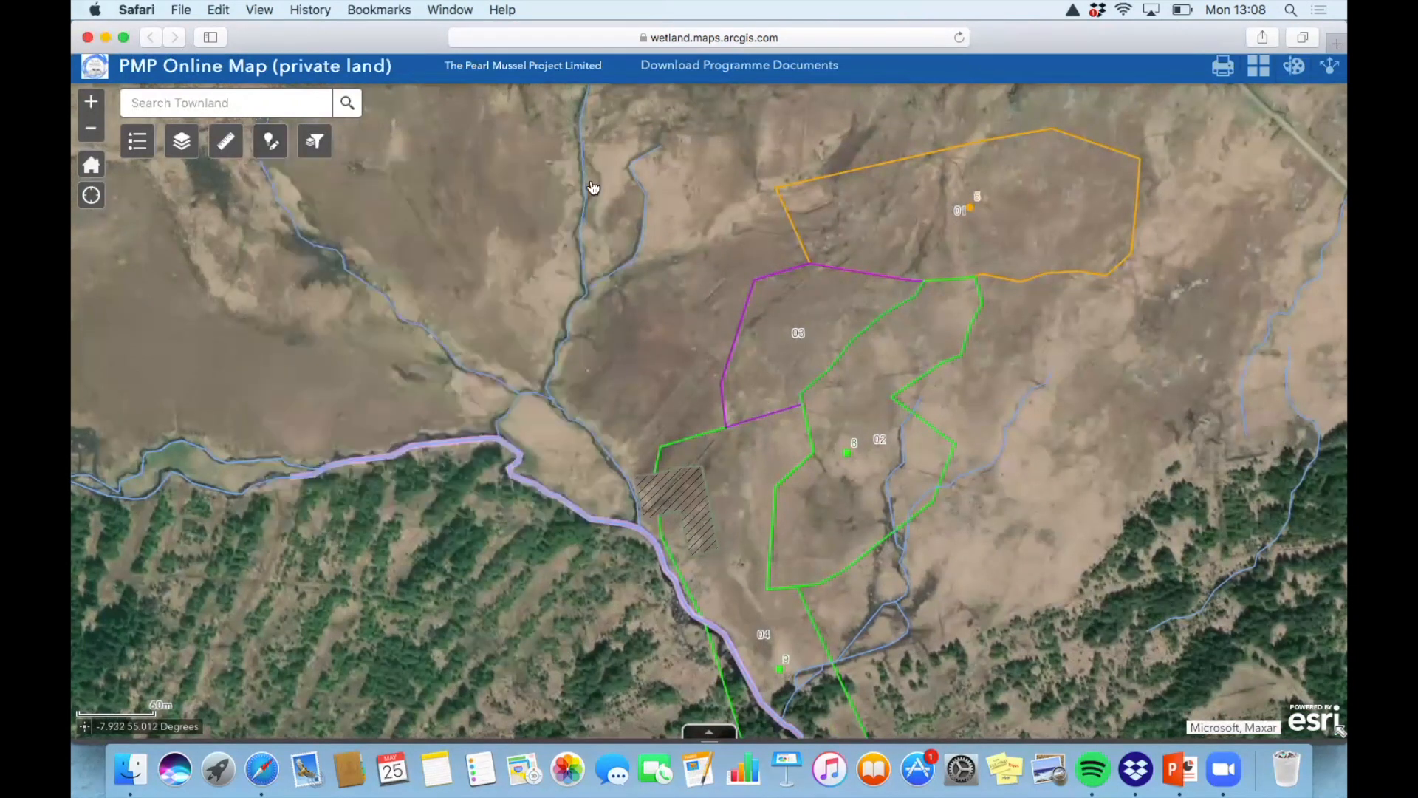
Check that plot 03 is Woodland / Scrub and plot 02 is Grassland, closing each popup
{"action": "left_click", "coordinate": [789, 287]}
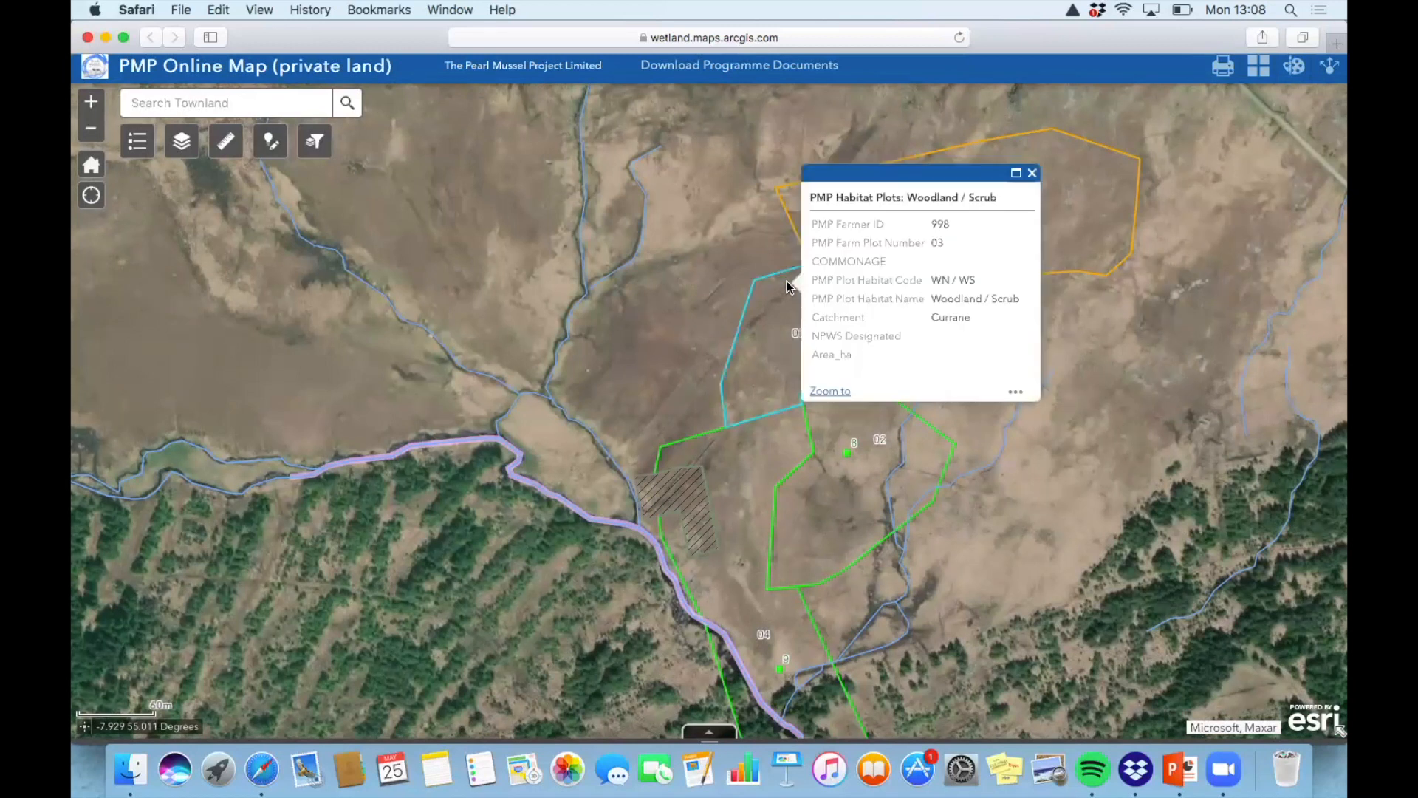
{"action": "left_click", "coordinate": [1032, 174]}
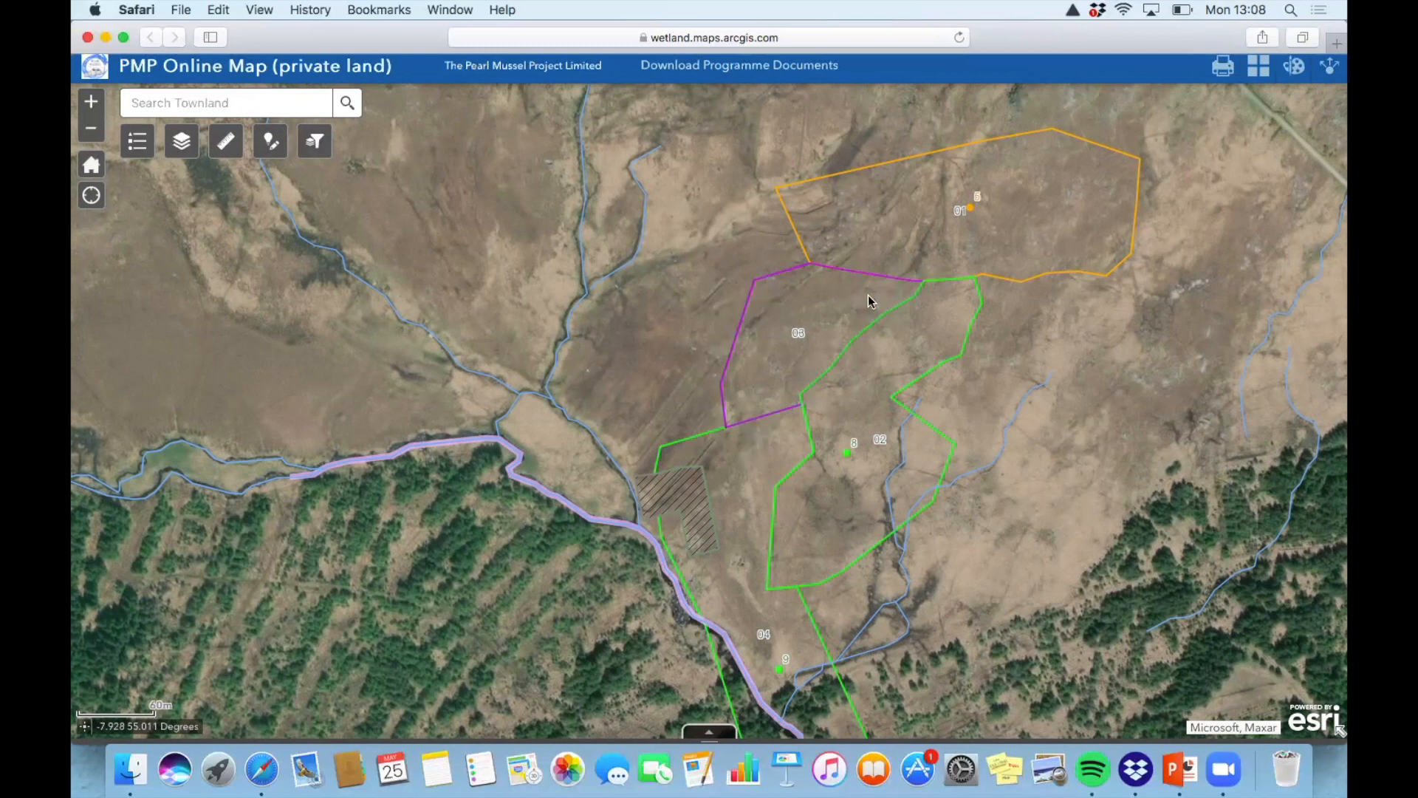
{"action": "left_click", "coordinate": [952, 347]}
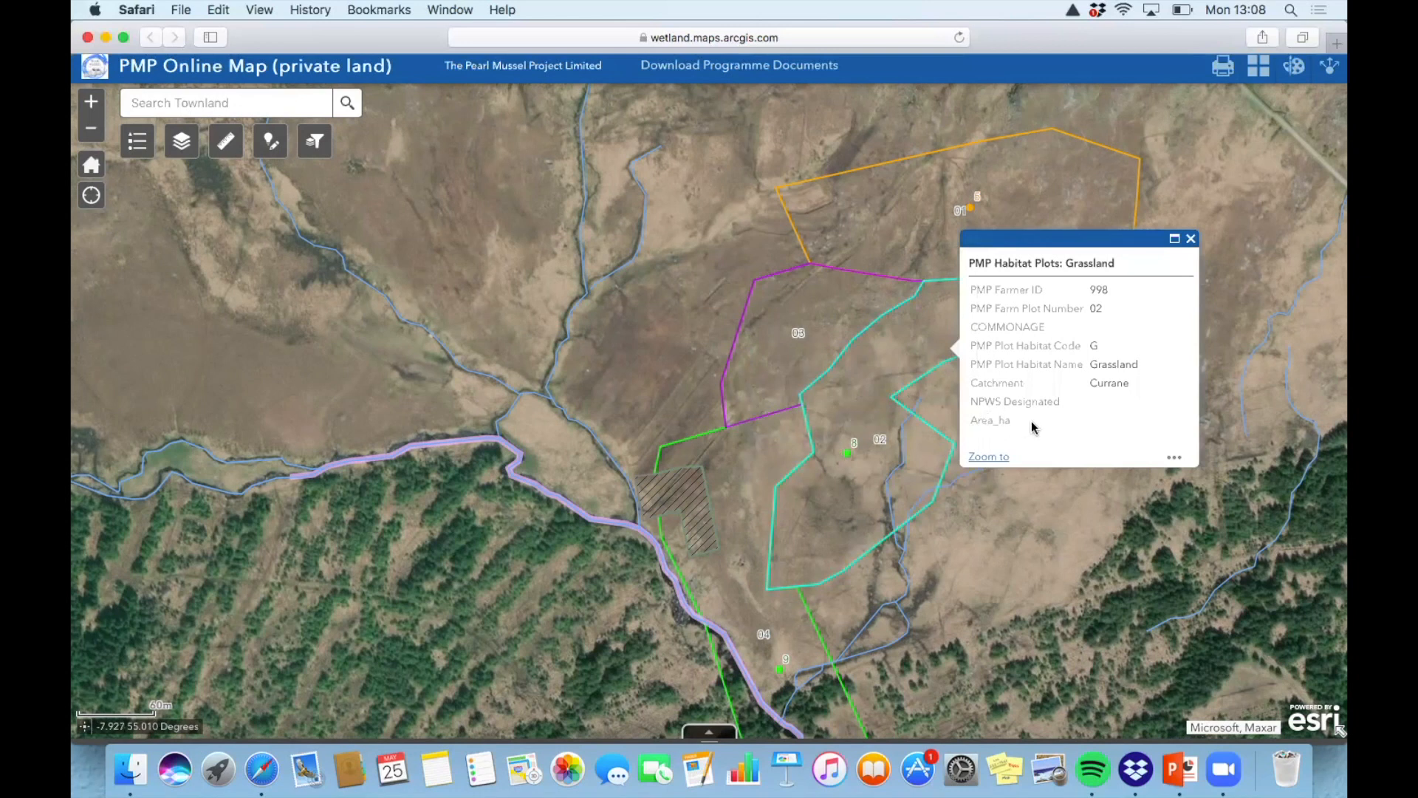
{"action": "left_click", "coordinate": [1191, 241]}
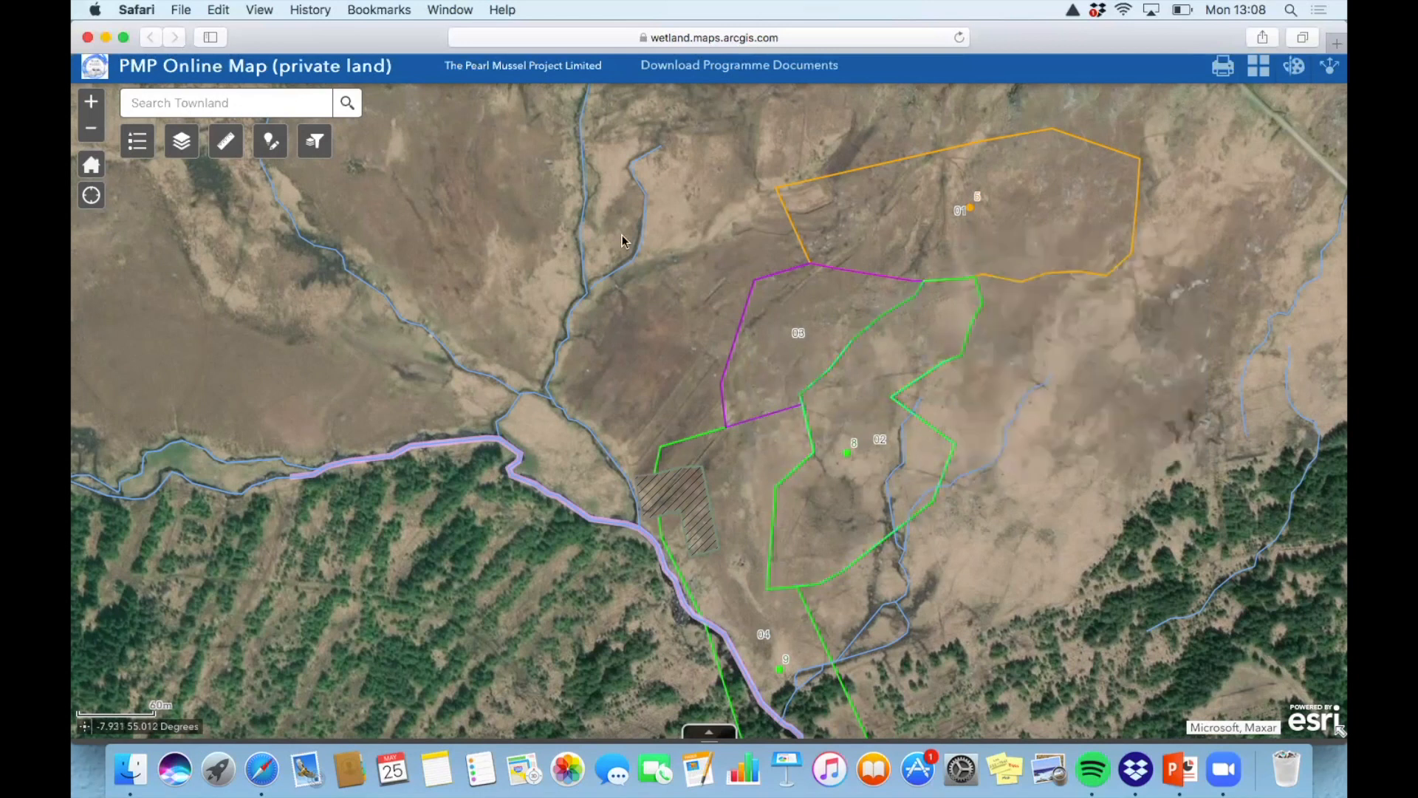
Open the Measurement tool set to measure area in hectares
{"action": "left_click", "coordinate": [181, 142]}
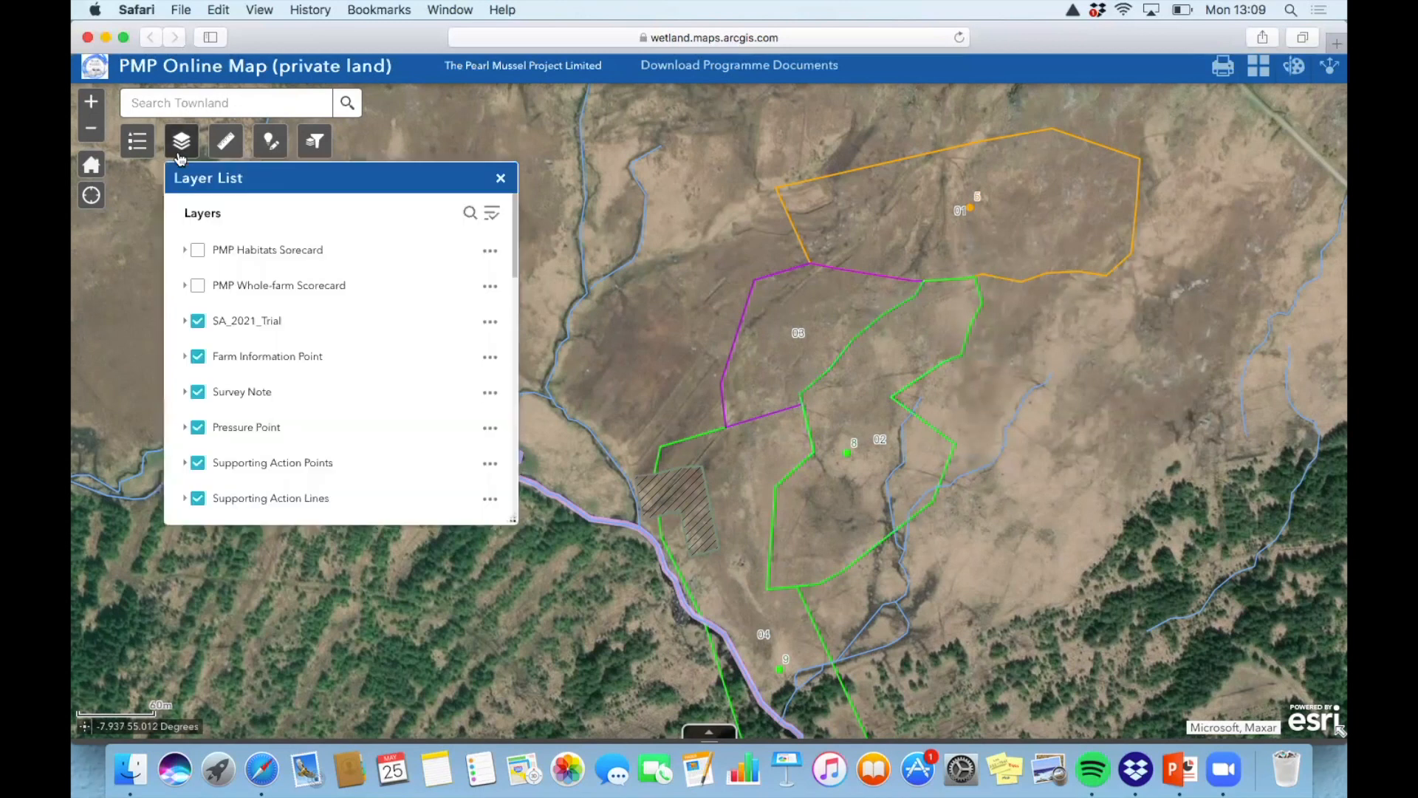
{"action": "left_click", "coordinate": [226, 142]}
{"action": "left_click", "coordinate": [237, 223]}
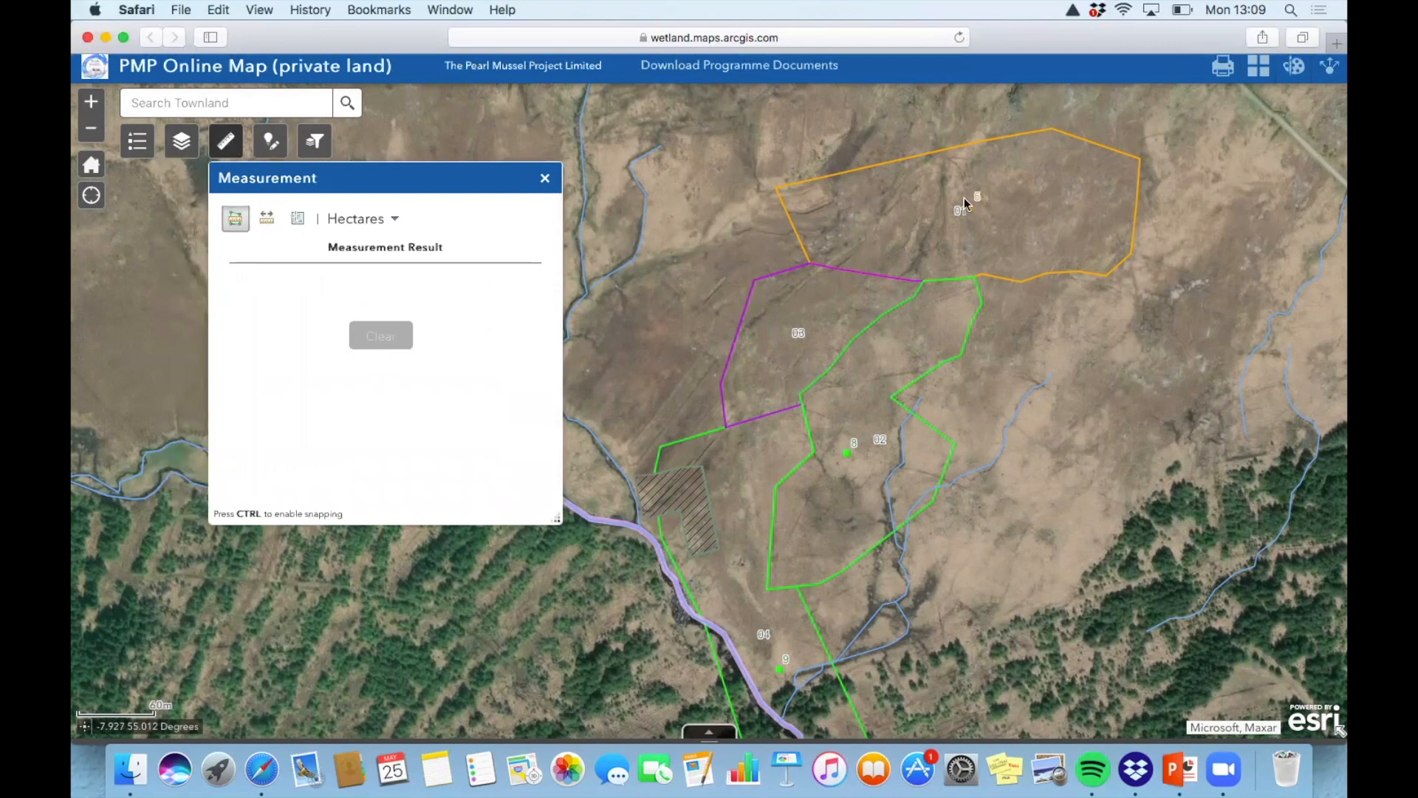
Outline plot 01's eastern patch, read about 1.34 hectares, then clear the measurement
{"action": "left_click", "coordinate": [949, 148]}
{"action": "left_click", "coordinate": [1049, 131]}
{"action": "left_click", "coordinate": [1139, 158]}
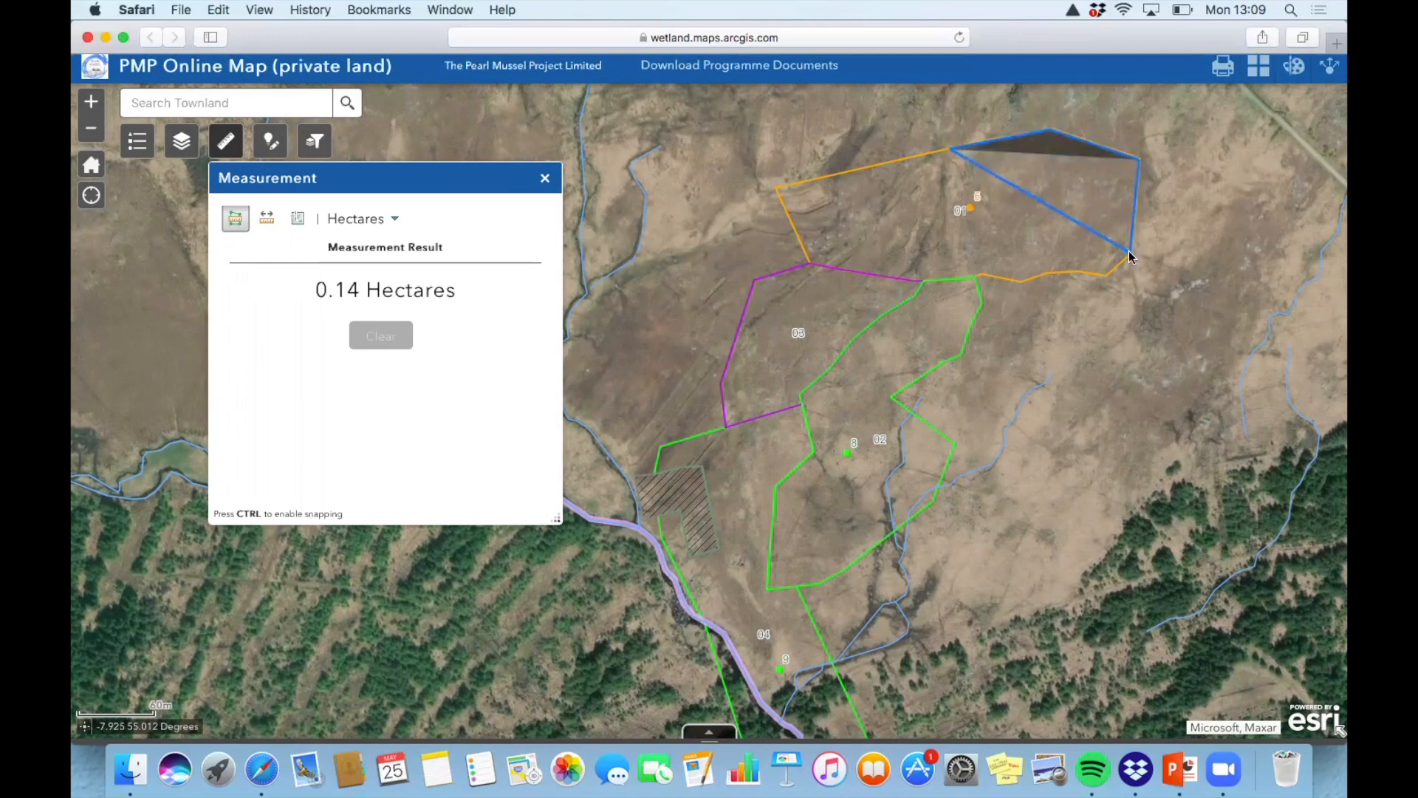
{"action": "left_click", "coordinate": [1130, 253]}
{"action": "left_click", "coordinate": [1104, 274]}
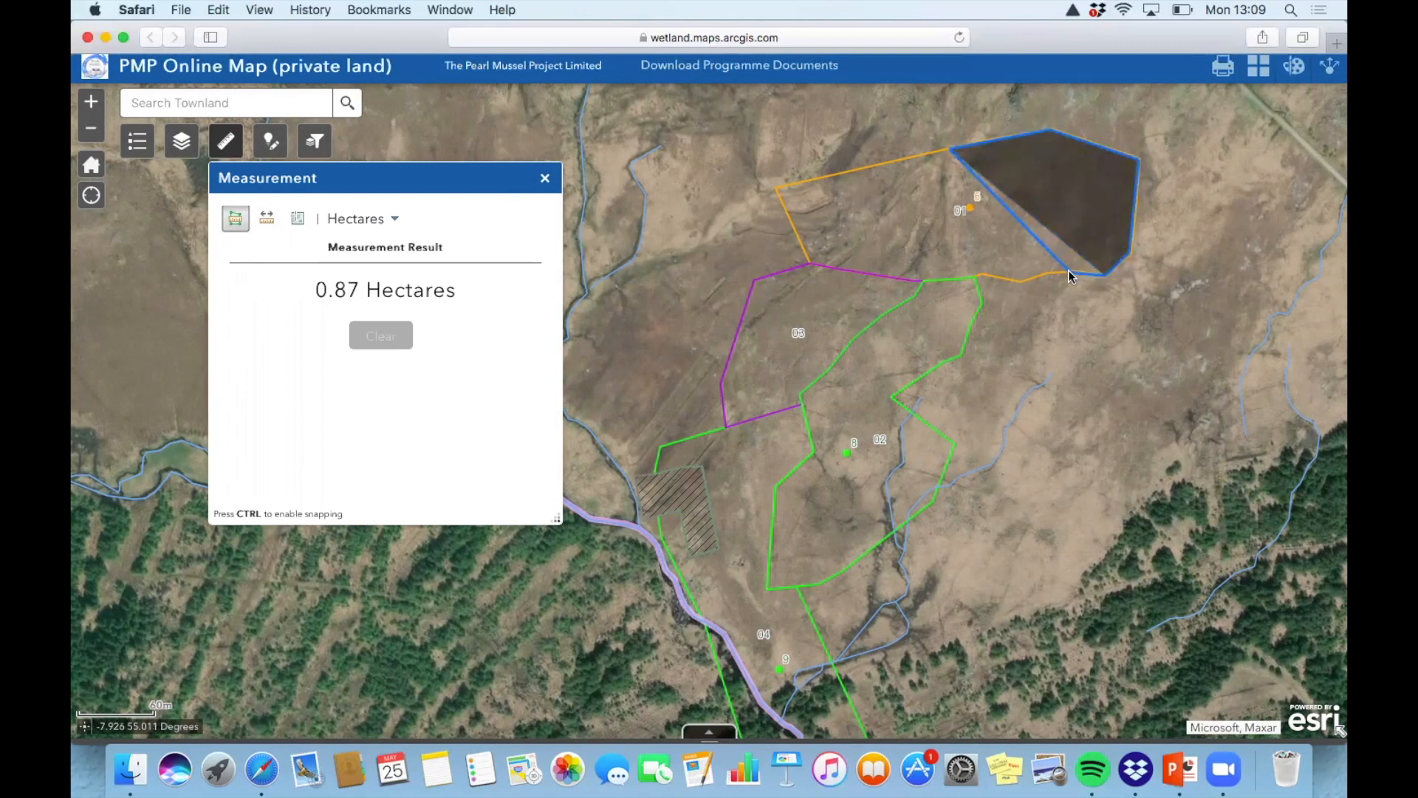
{"action": "left_click", "coordinate": [1025, 279]}
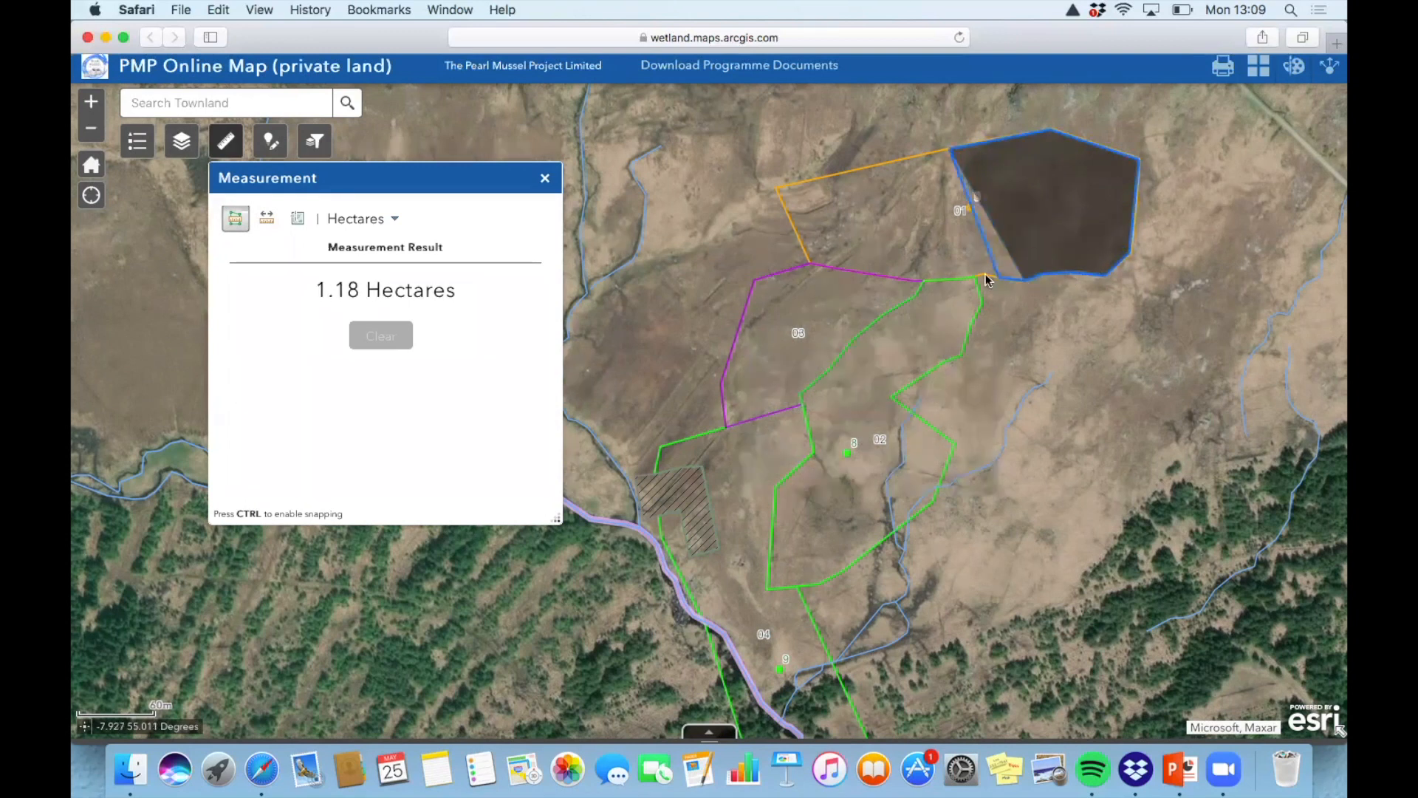
{"action": "double_click", "coordinate": [982, 278]}
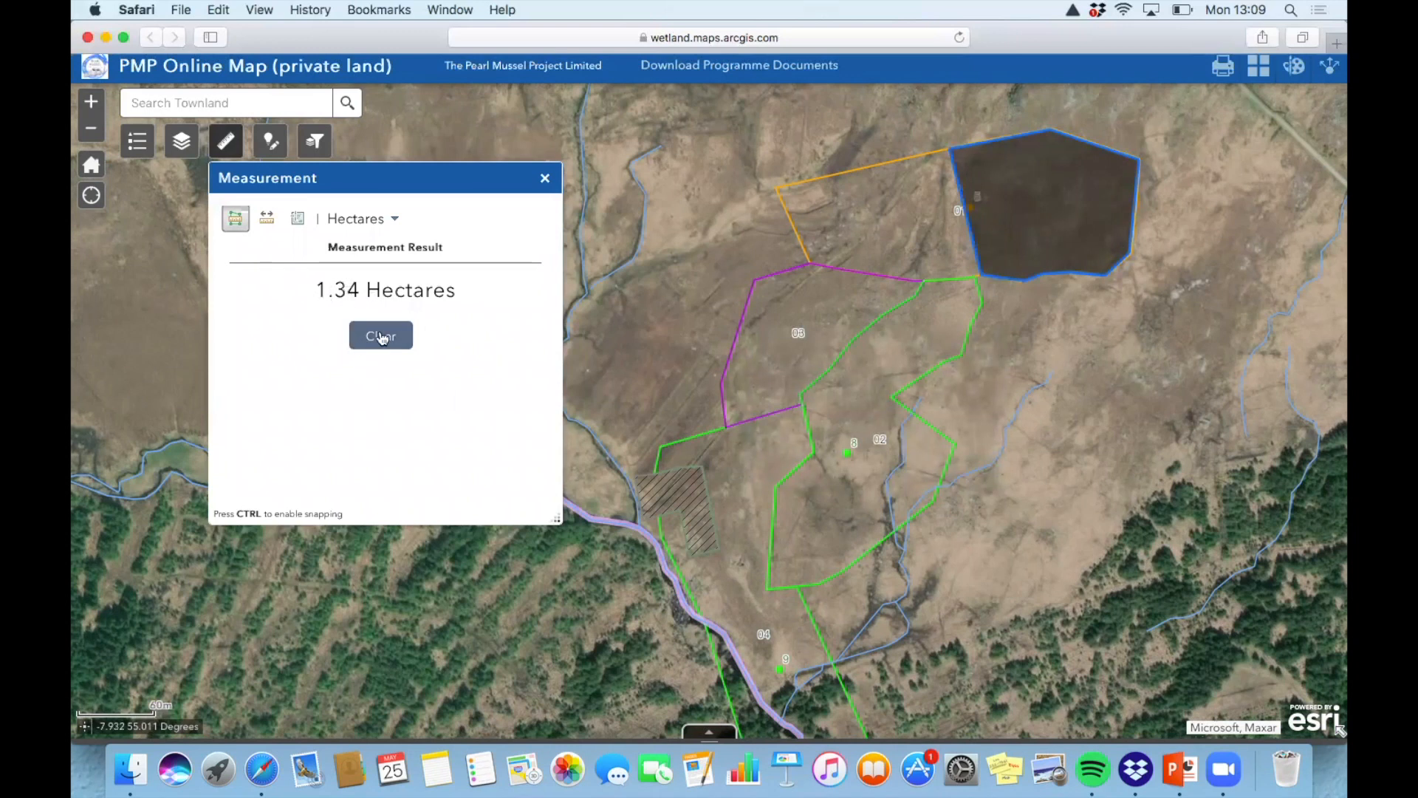
{"action": "left_click", "coordinate": [381, 337]}
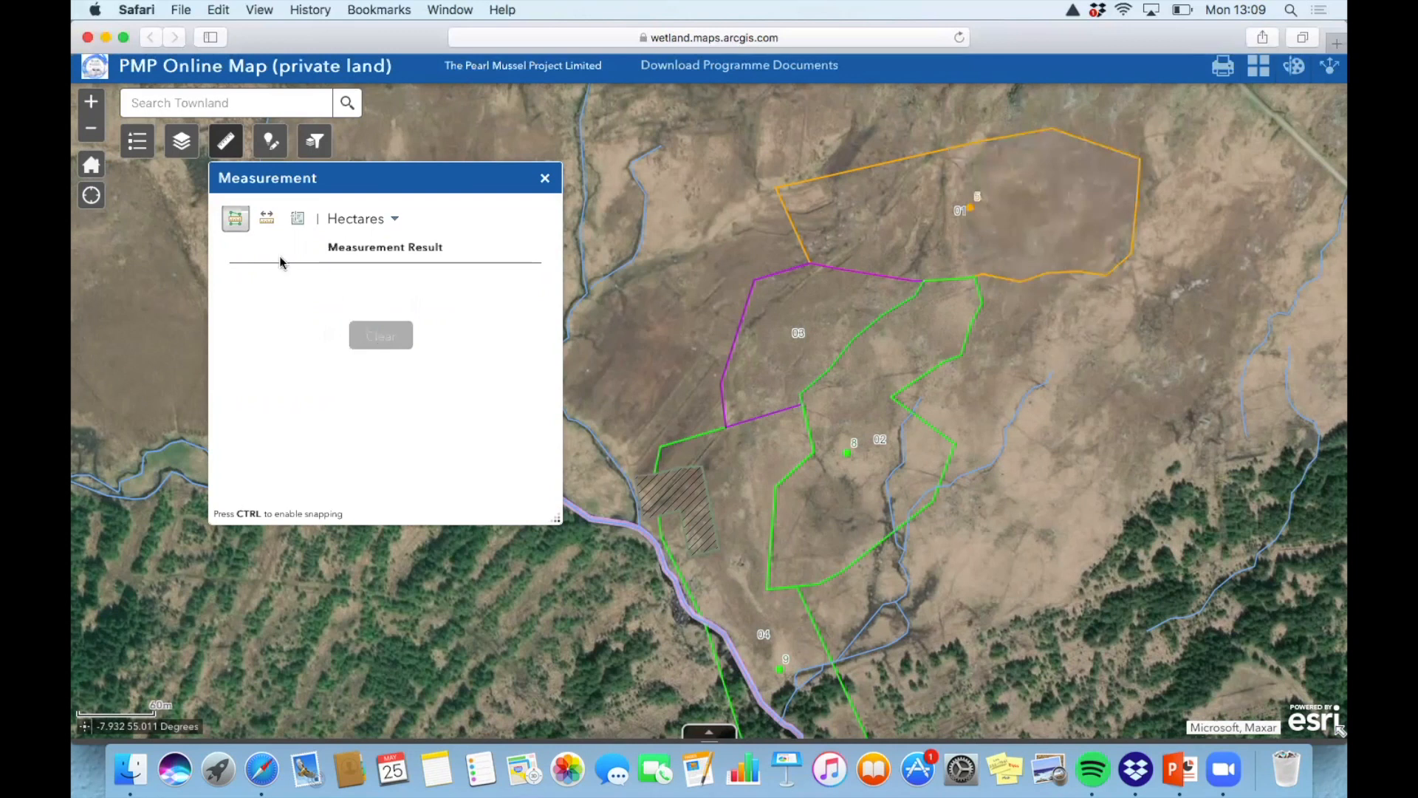
Switch back to the Measurement tool's area-in-hectares mode
{"action": "left_click", "coordinate": [279, 147]}
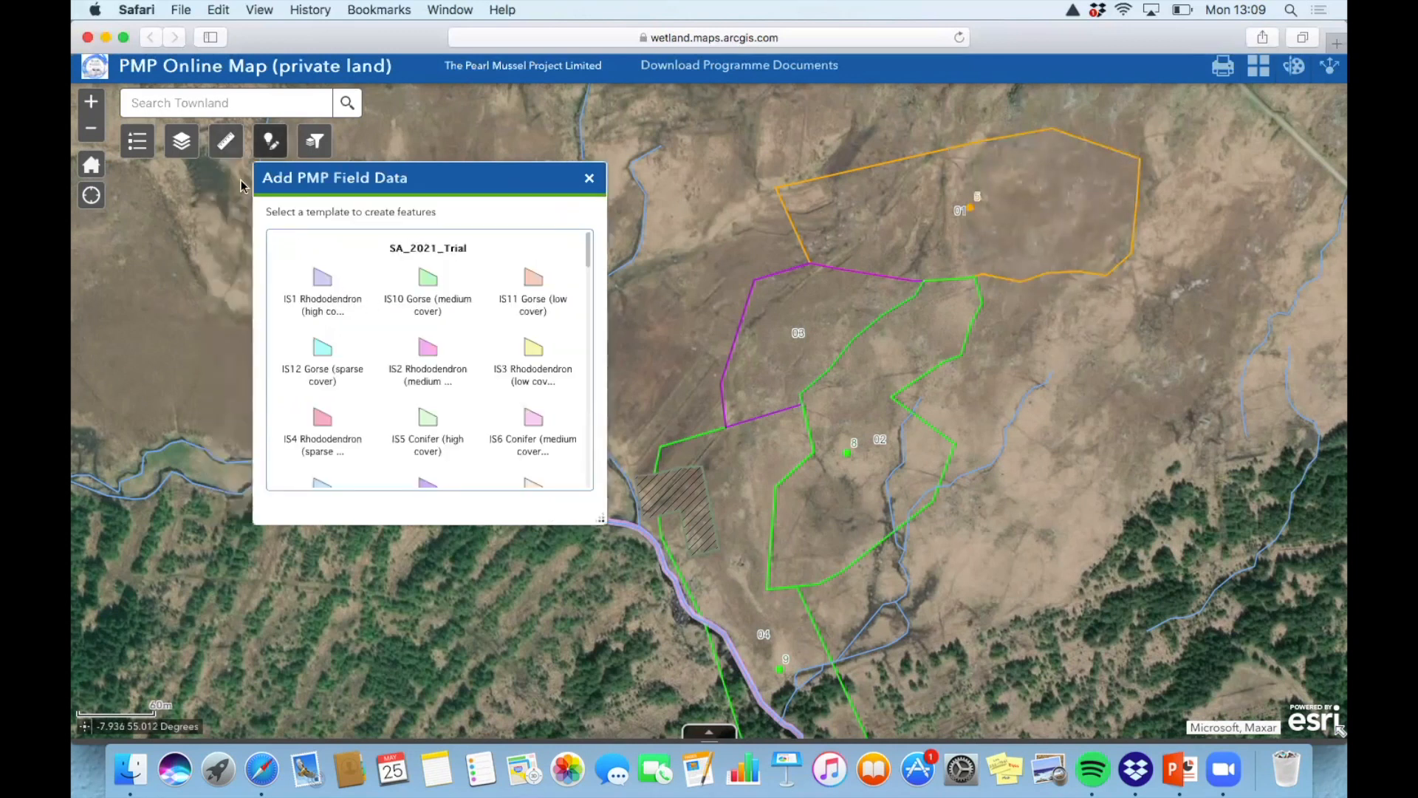
{"action": "left_click", "coordinate": [232, 144]}
{"action": "left_click", "coordinate": [235, 218]}
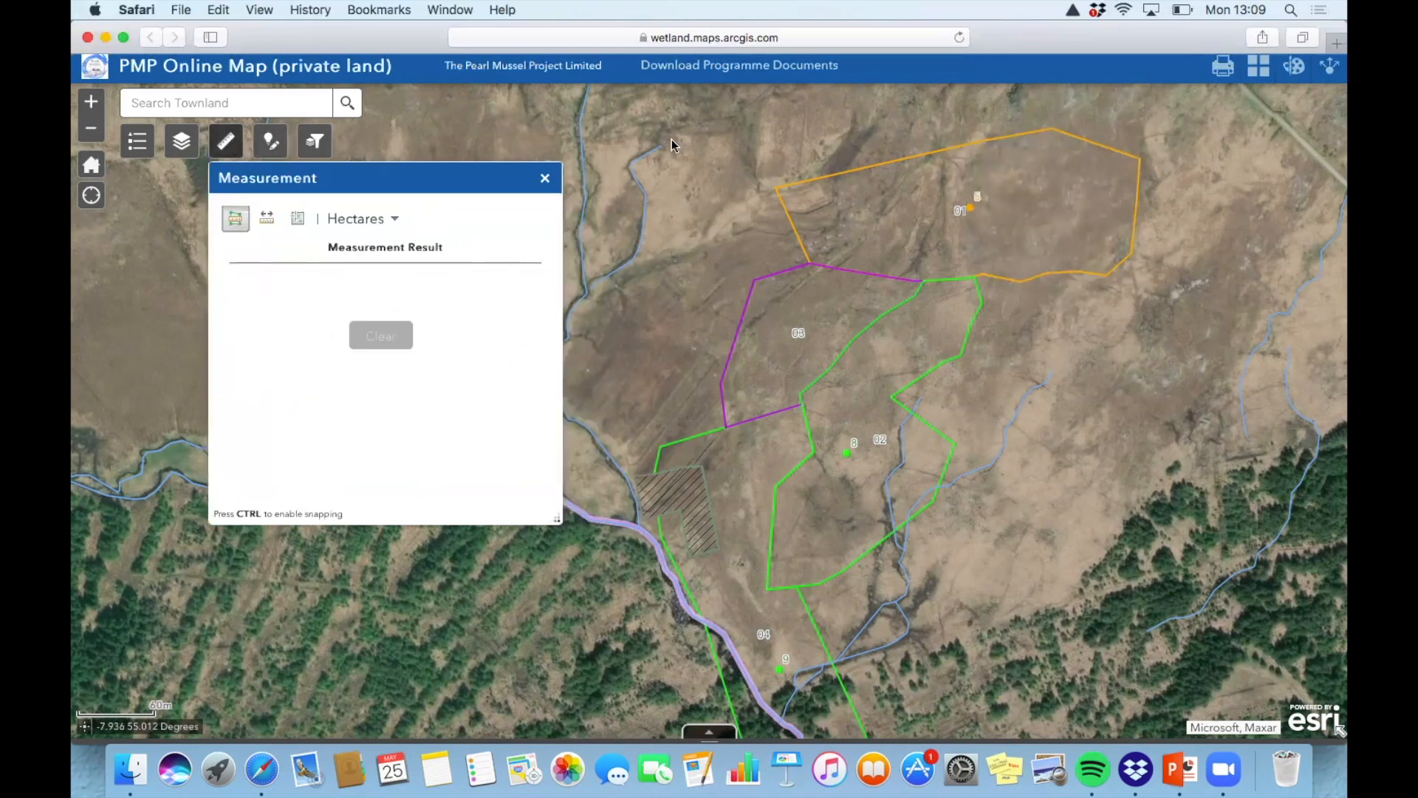
Re-trace plot 01's eastern patch to measure 1.3 hectares, then reopen the field-data templates
{"action": "left_click", "coordinate": [962, 150]}
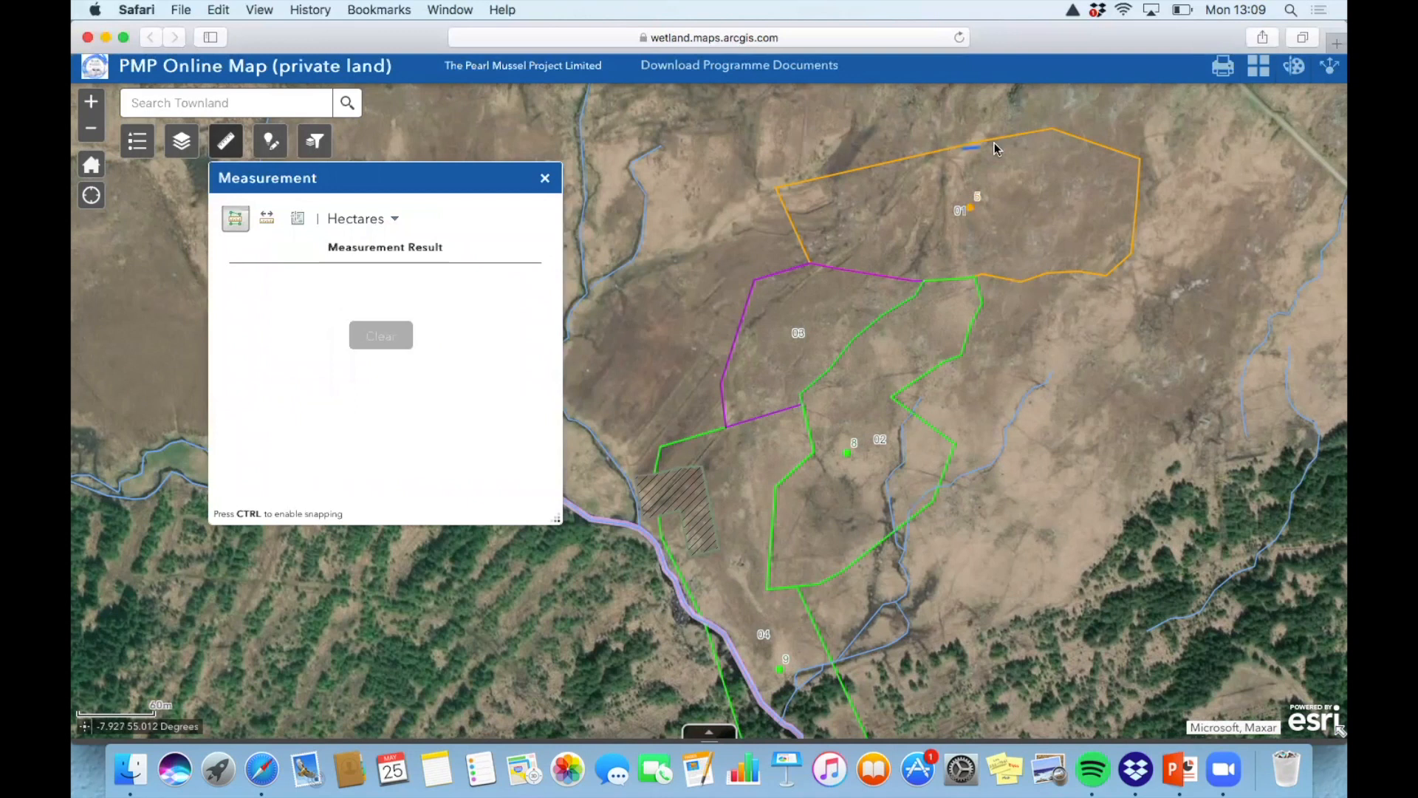
{"action": "left_click", "coordinate": [1051, 130]}
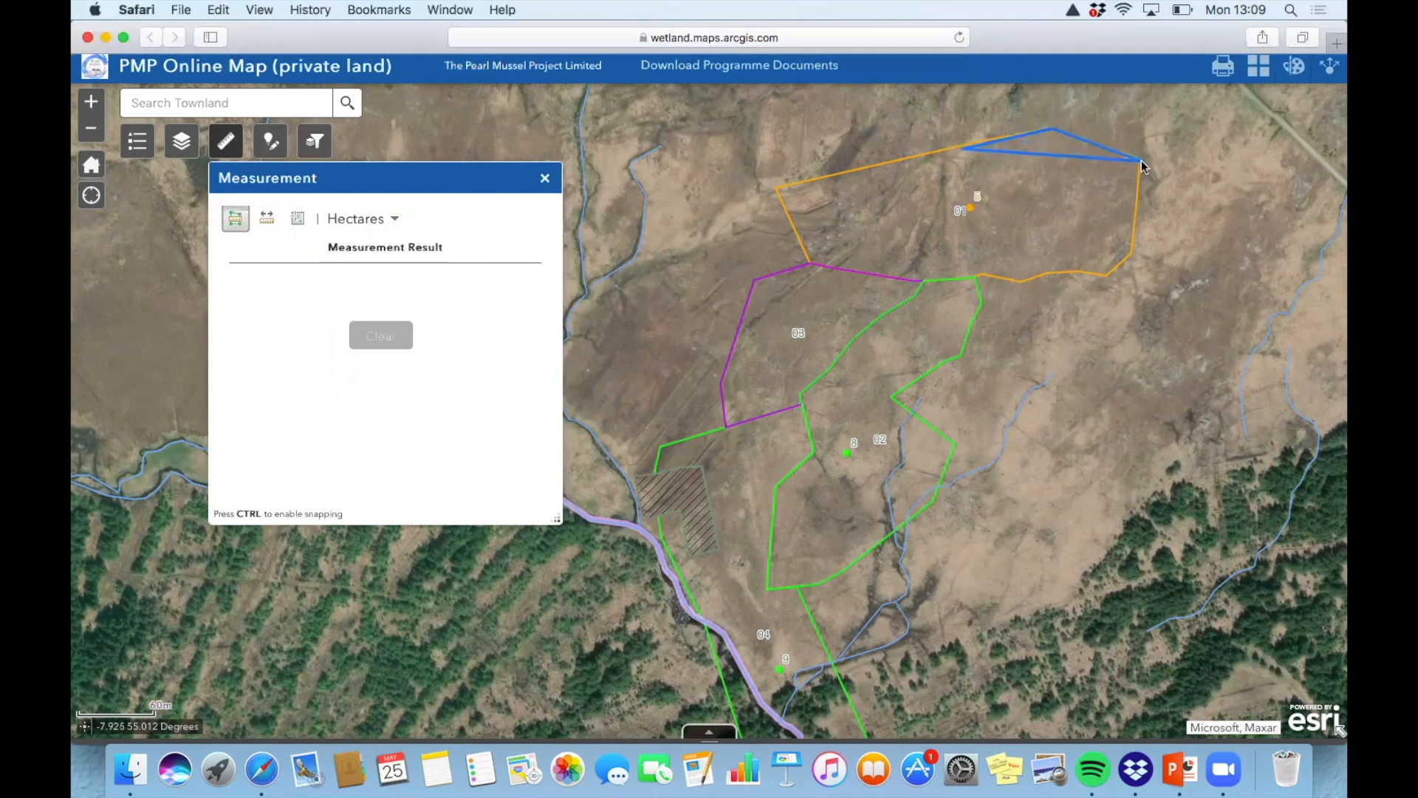
{"action": "left_click", "coordinate": [1140, 158]}
{"action": "left_click", "coordinate": [1130, 257]}
{"action": "left_click", "coordinate": [1107, 274]}
{"action": "left_click", "coordinate": [1068, 271]}
{"action": "left_click", "coordinate": [1024, 281]}
{"action": "left_click", "coordinate": [996, 282]}
{"action": "double_click", "coordinate": [982, 278]}
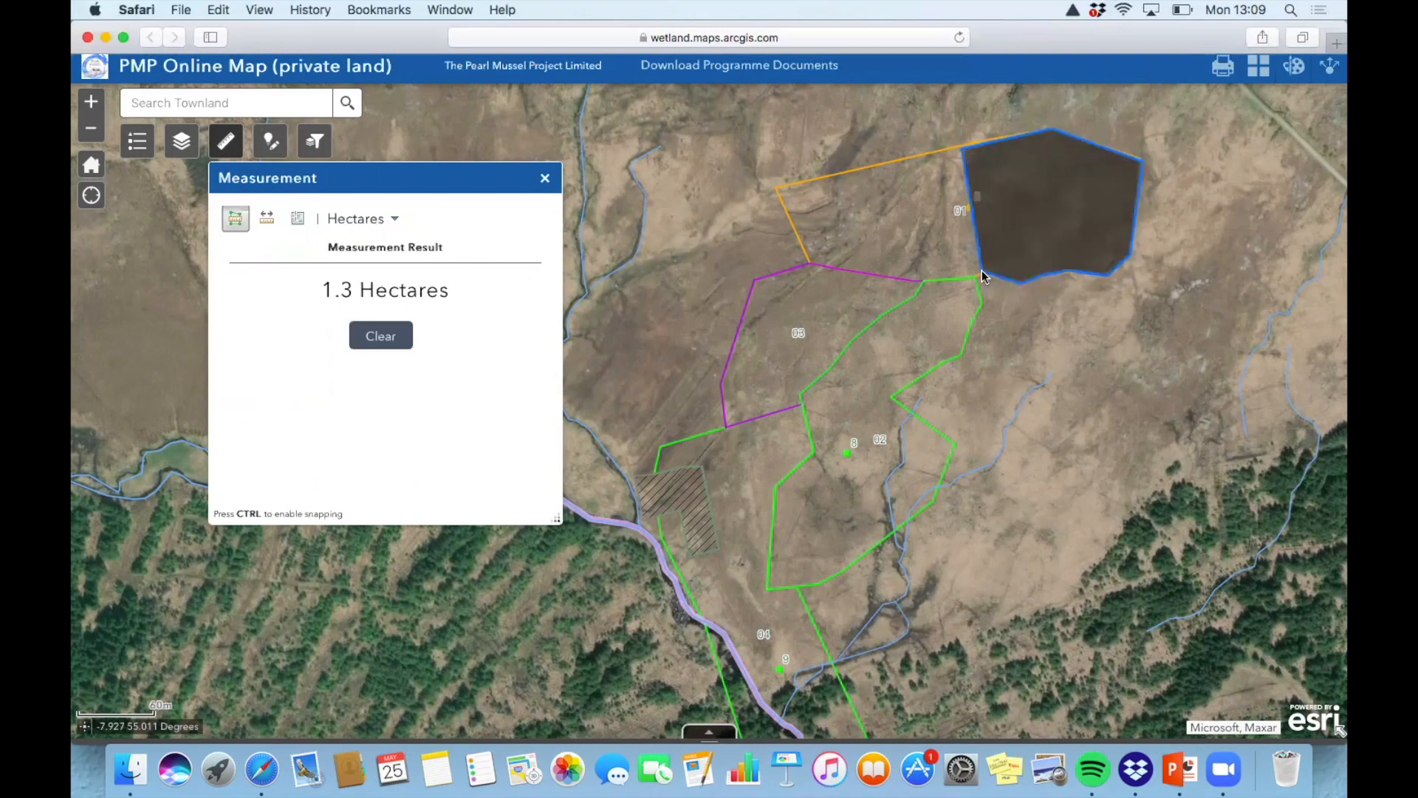
{"action": "left_click", "coordinate": [272, 144]}
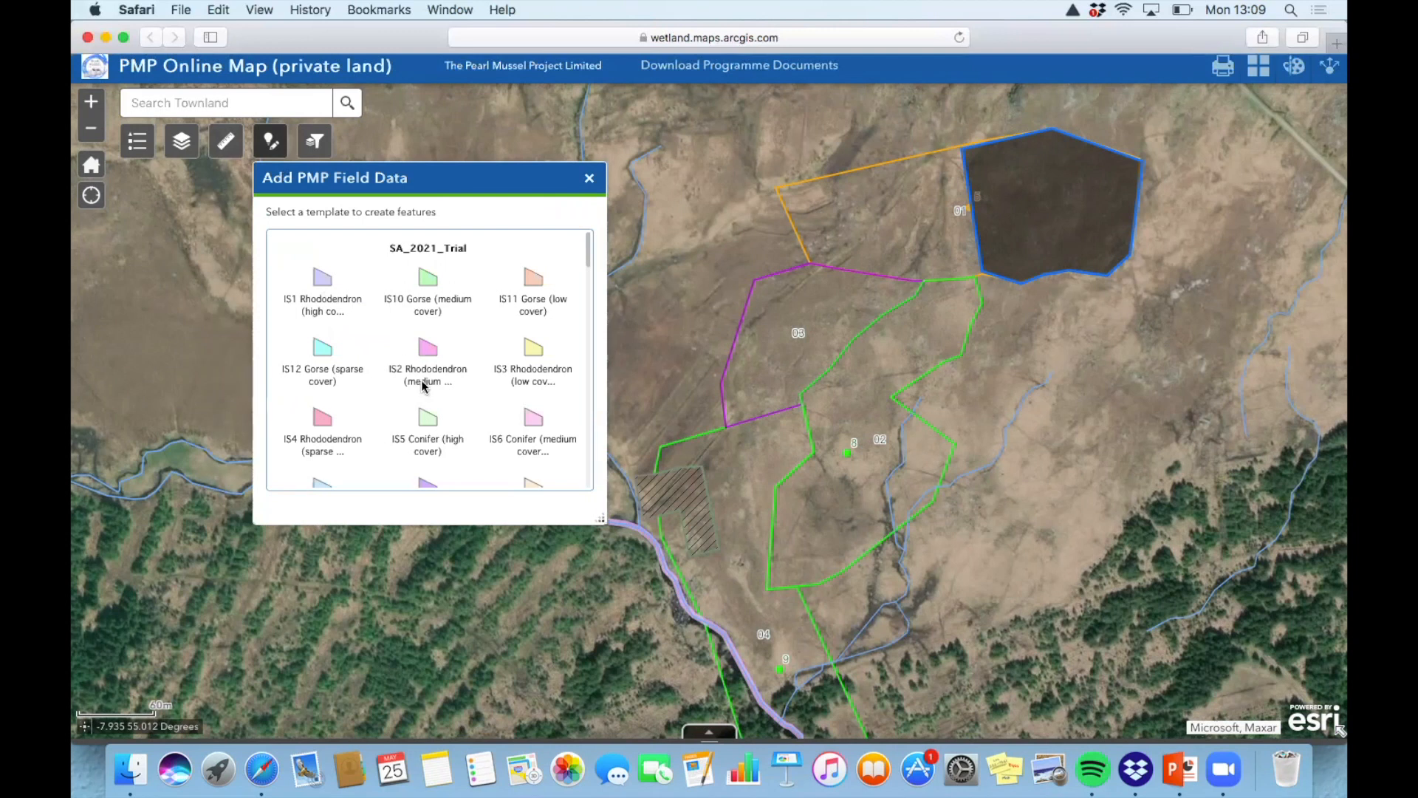
Draw an IS3 Rhododendron (low cover) polygon around plot 01's eastern patch
{"action": "left_click", "coordinate": [534, 352]}
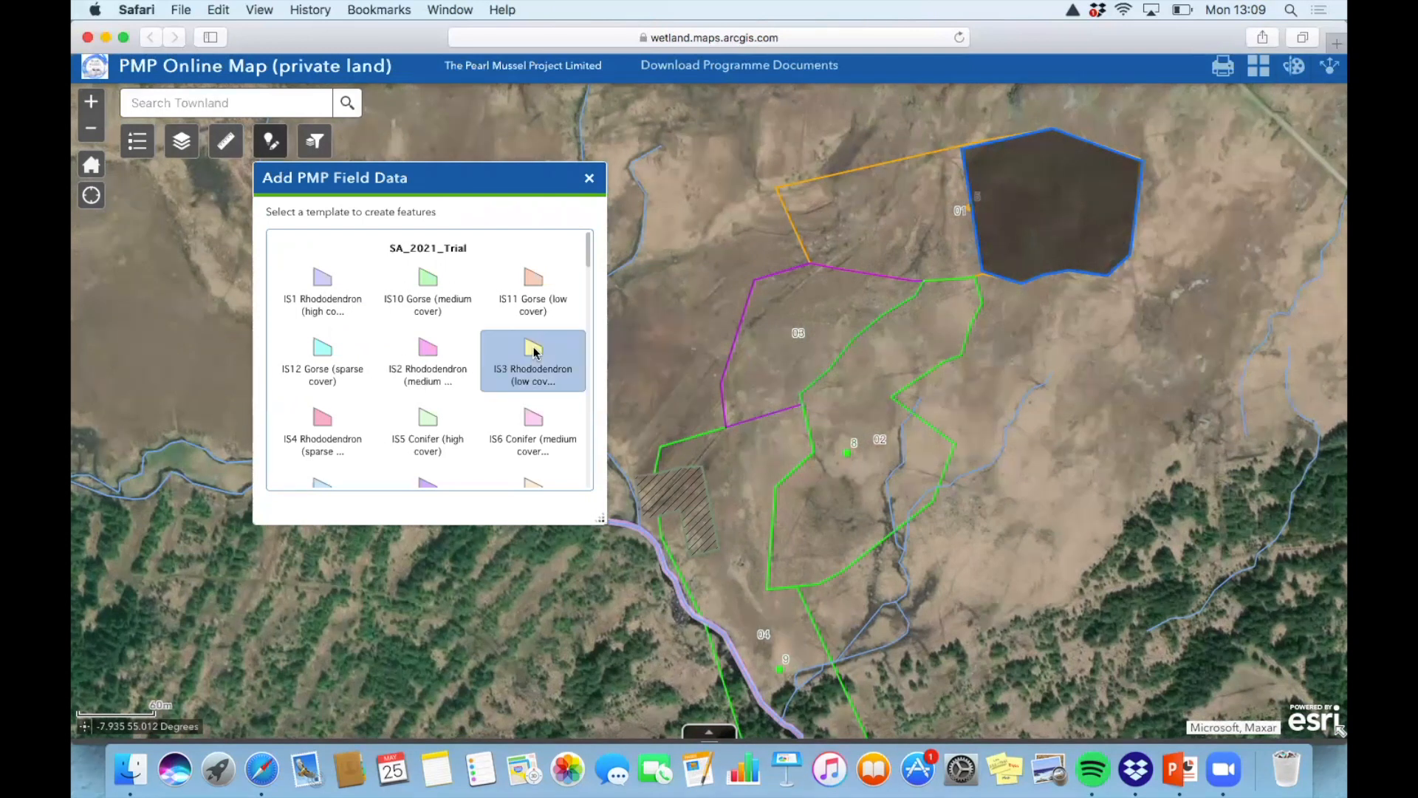
{"action": "left_click", "coordinate": [963, 149]}
{"action": "left_click", "coordinate": [1053, 130]}
{"action": "left_click", "coordinate": [1143, 161]}
{"action": "left_click", "coordinate": [1131, 256]}
{"action": "left_click", "coordinate": [1106, 278]}
{"action": "left_click", "coordinate": [1067, 268]}
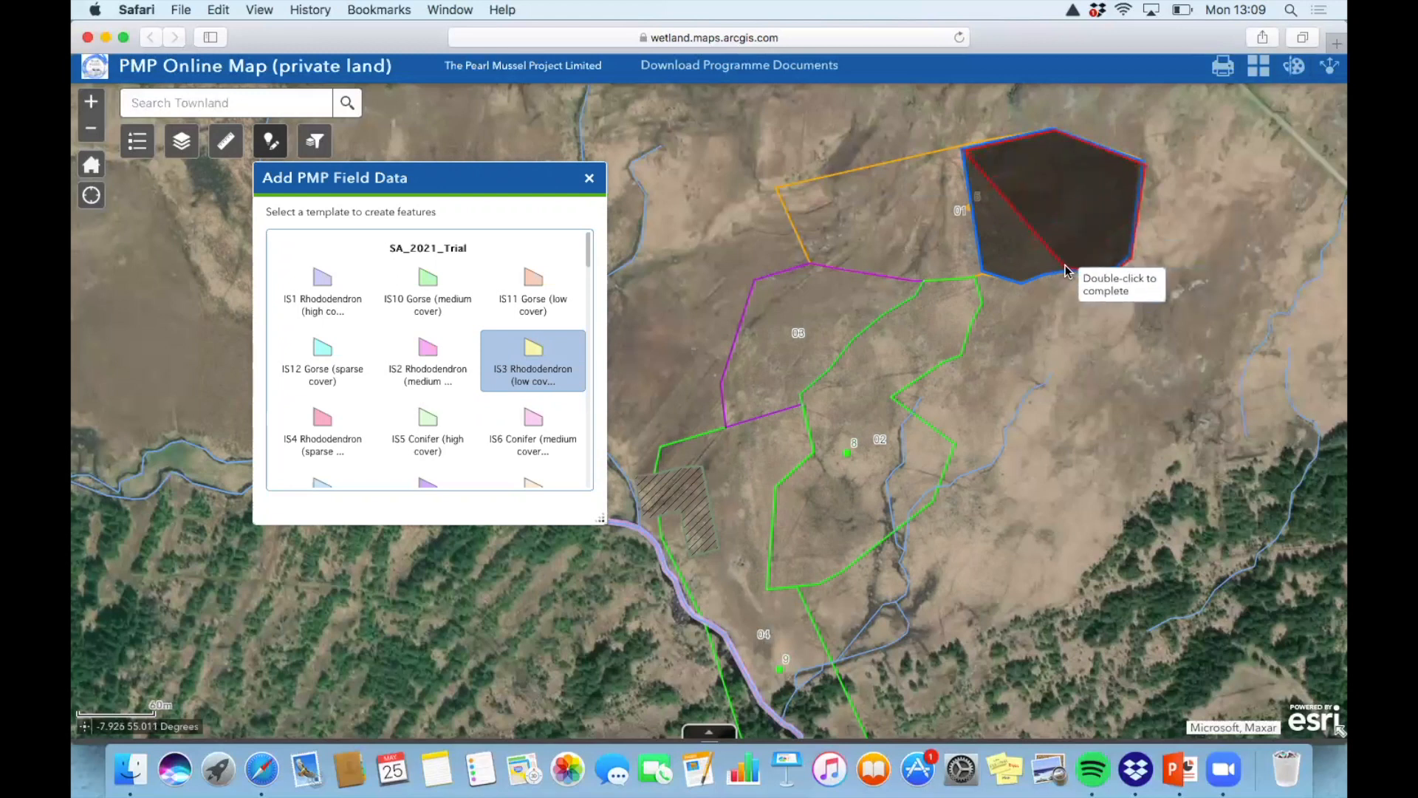
{"action": "left_click", "coordinate": [1021, 282]}
{"action": "double_click", "coordinate": [980, 275]}
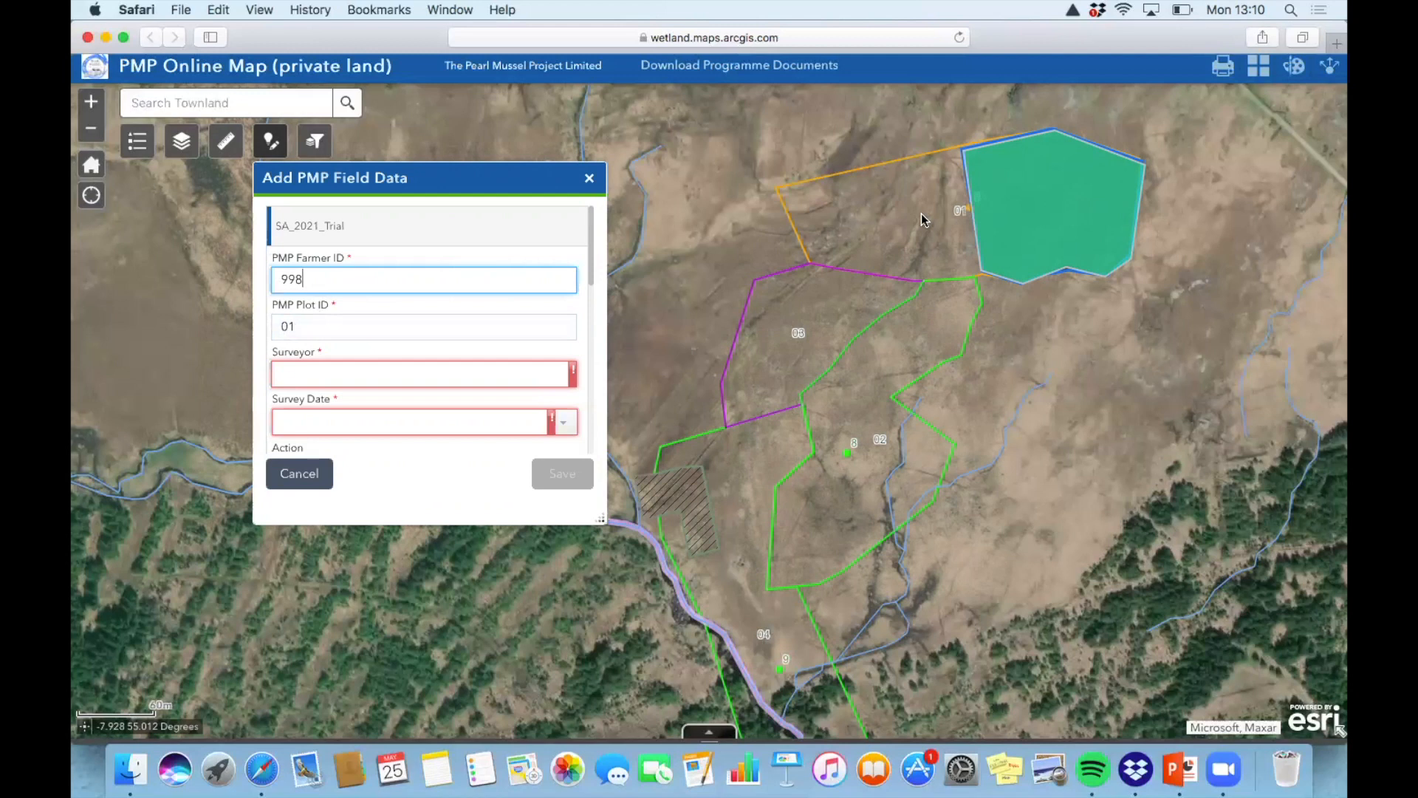
Enter the surveyor's full name and set the survey date to 5/25/2020
{"action": "left_click", "coordinate": [393, 373]}
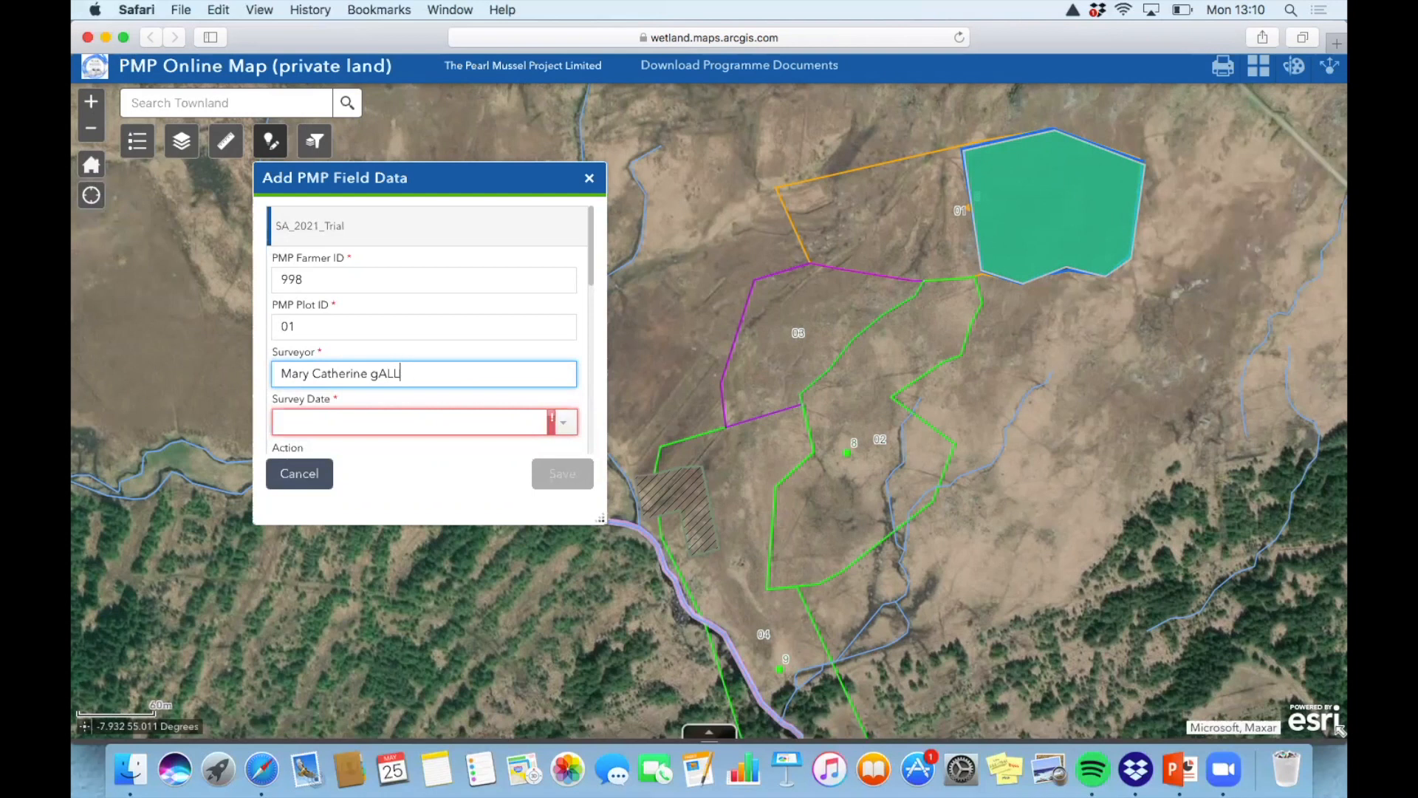
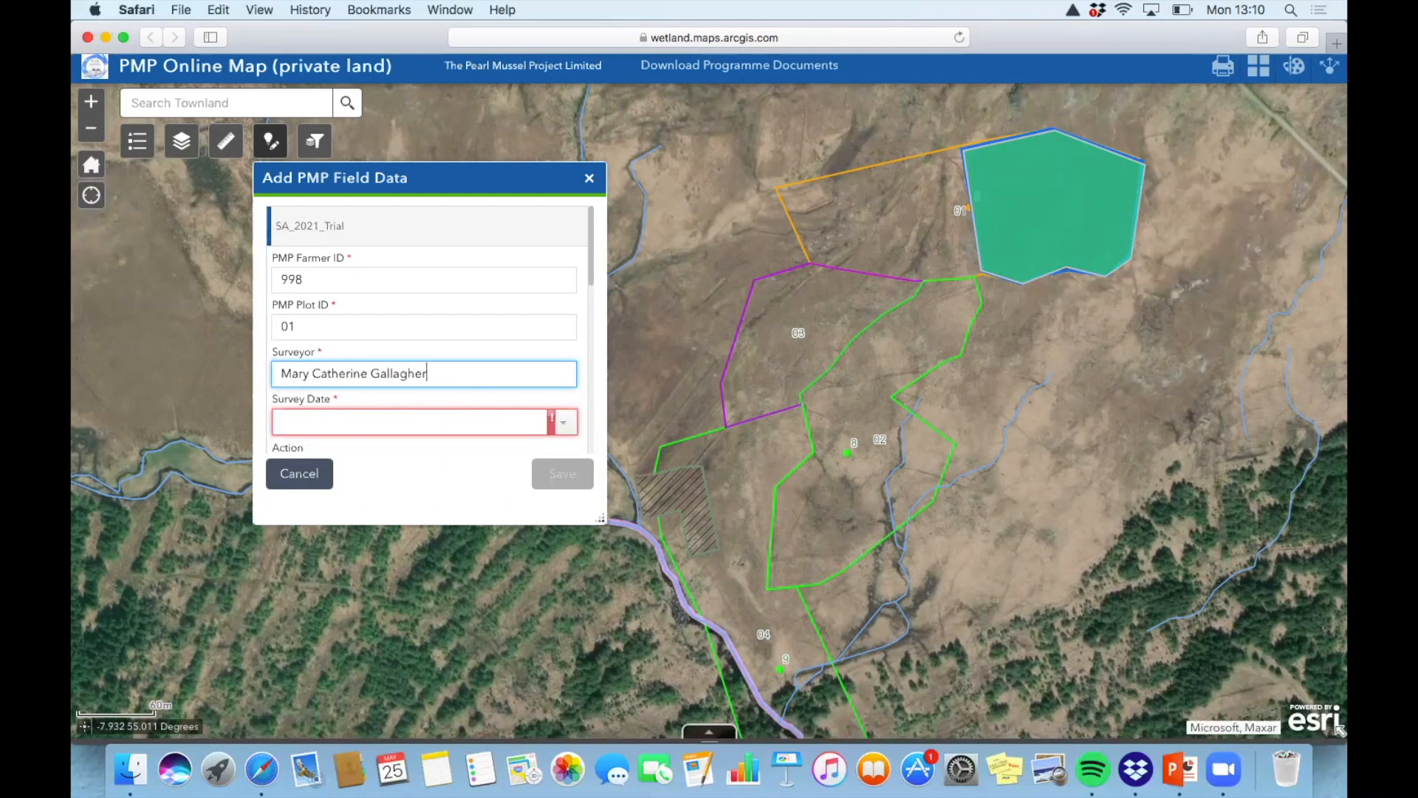
{"action": "left_click", "coordinate": [564, 421]}
{"action": "left_click", "coordinate": [338, 595]}
{"action": "scroll", "coordinate": [430, 410], "scroll_direction": "down", "scroll_amount": 4}
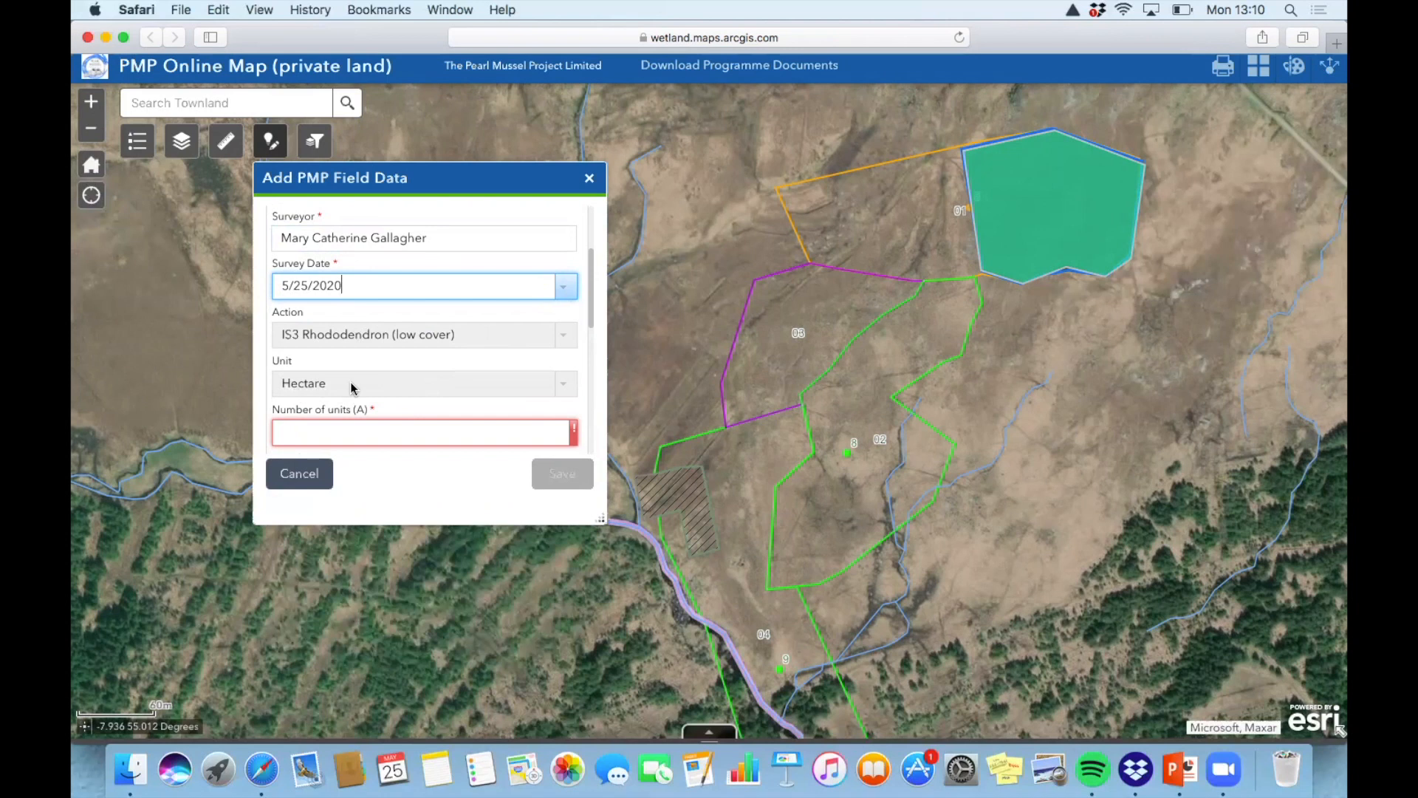
Enter 1.3 as the Number of units (A)
{"action": "left_click", "coordinate": [323, 430]}
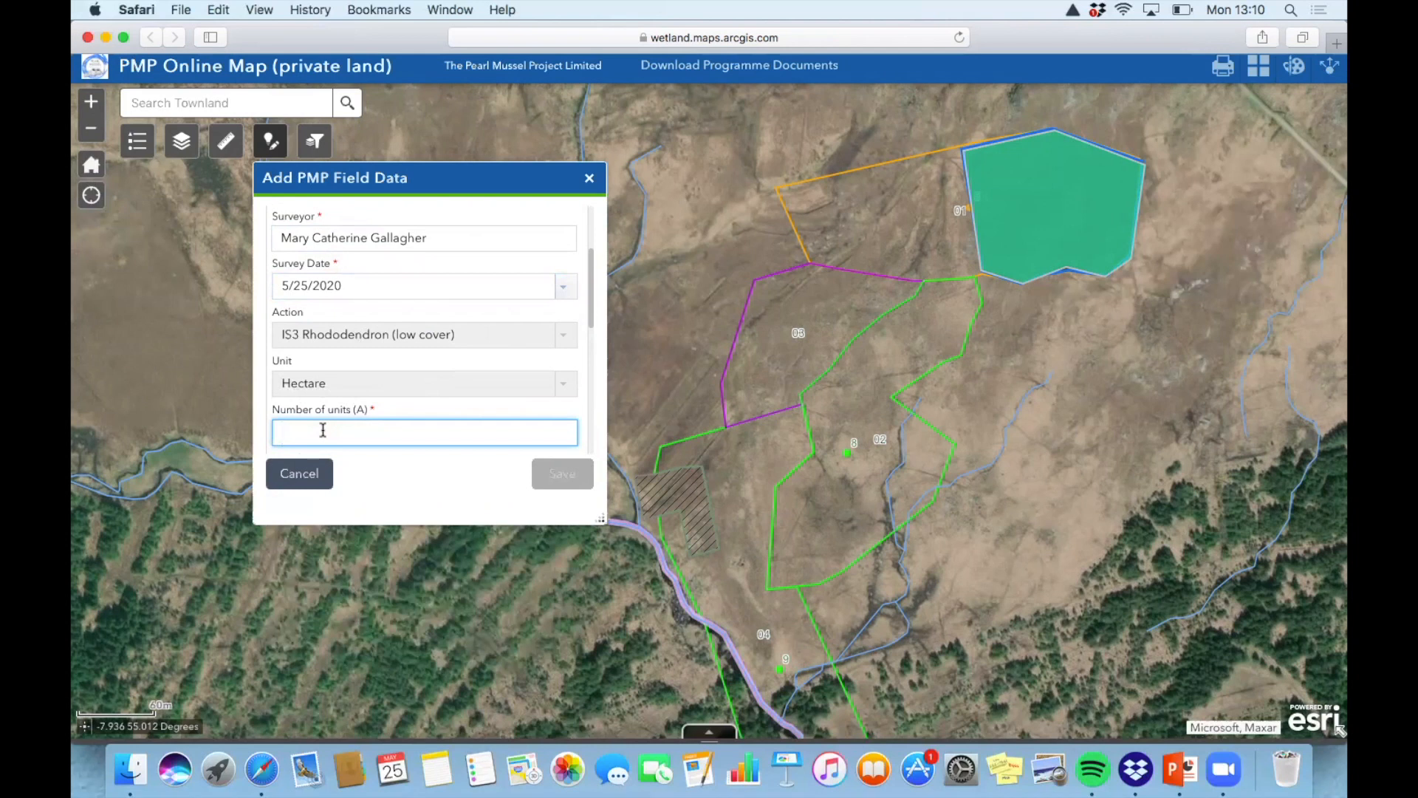
{"action": "type", "text": "1.3"}
{"action": "scroll", "coordinate": [454, 413], "scroll_direction": "down", "scroll_amount": 3}
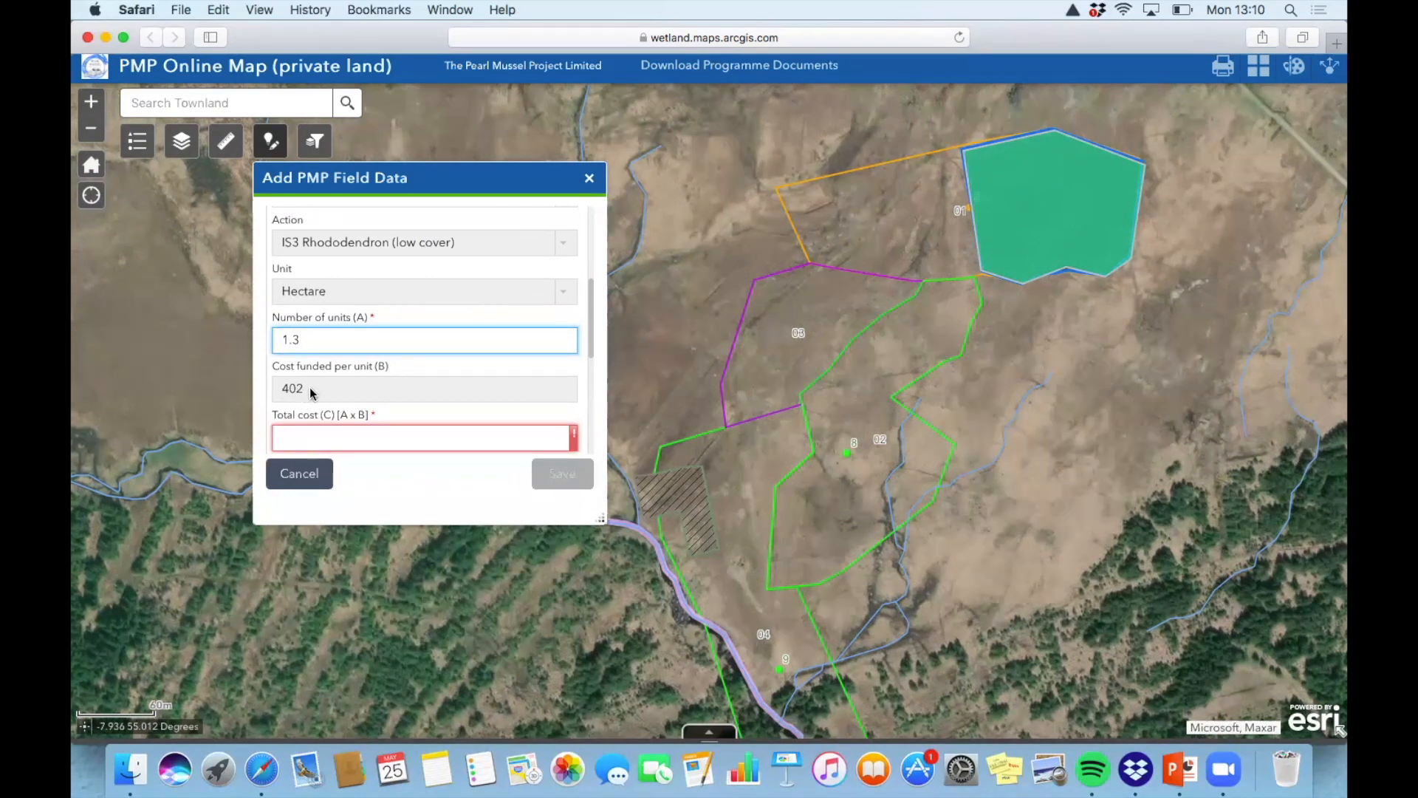
{"action": "scroll", "coordinate": [334, 383], "scroll_direction": "down", "scroll_amount": 2}
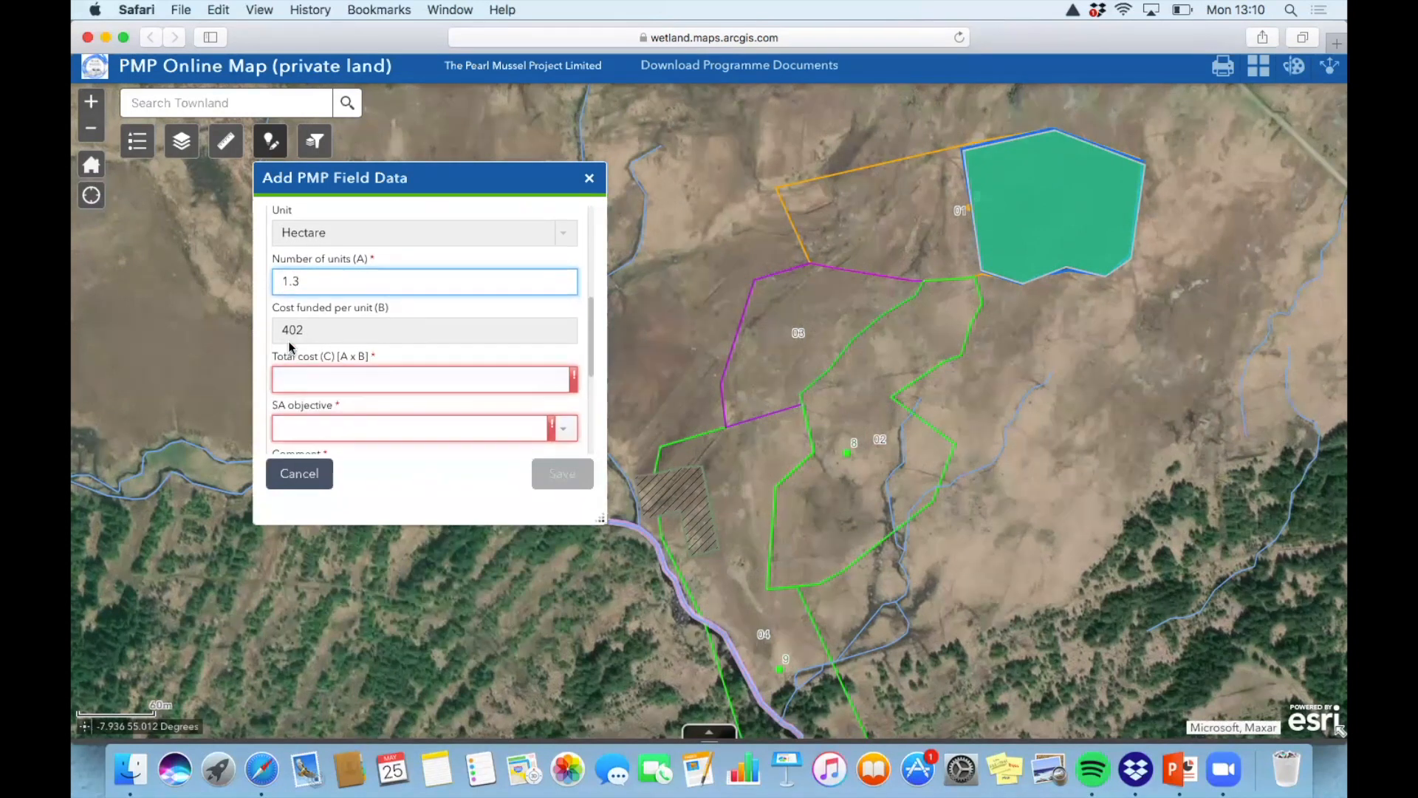
Enter 500 as the Total cost (C)
{"action": "left_click", "coordinate": [310, 378]}
{"action": "scroll", "coordinate": [403, 305], "scroll_direction": "up", "scroll_amount": 1}
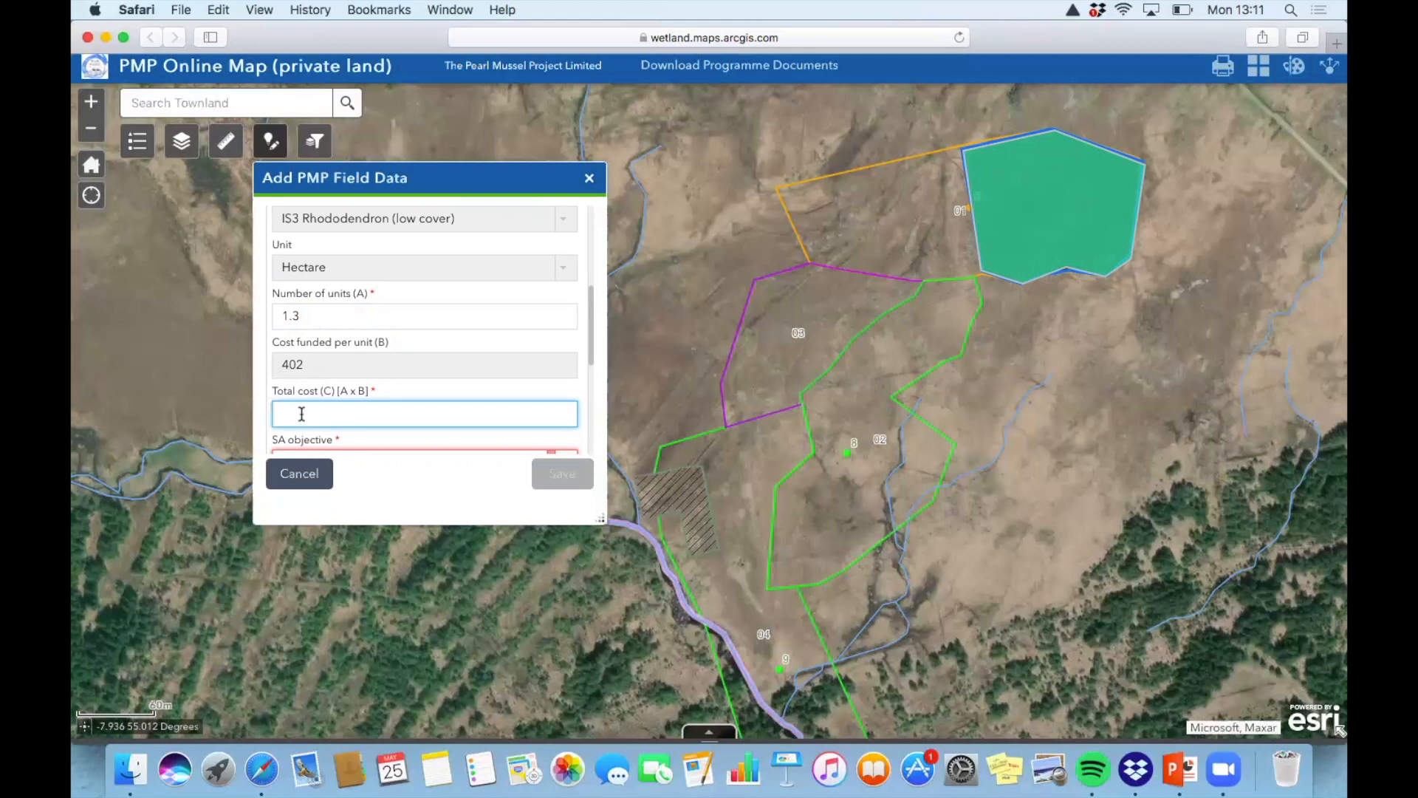
{"action": "type", "text": "500"}
{"action": "scroll", "coordinate": [482, 377], "scroll_direction": "down", "scroll_amount": 3}
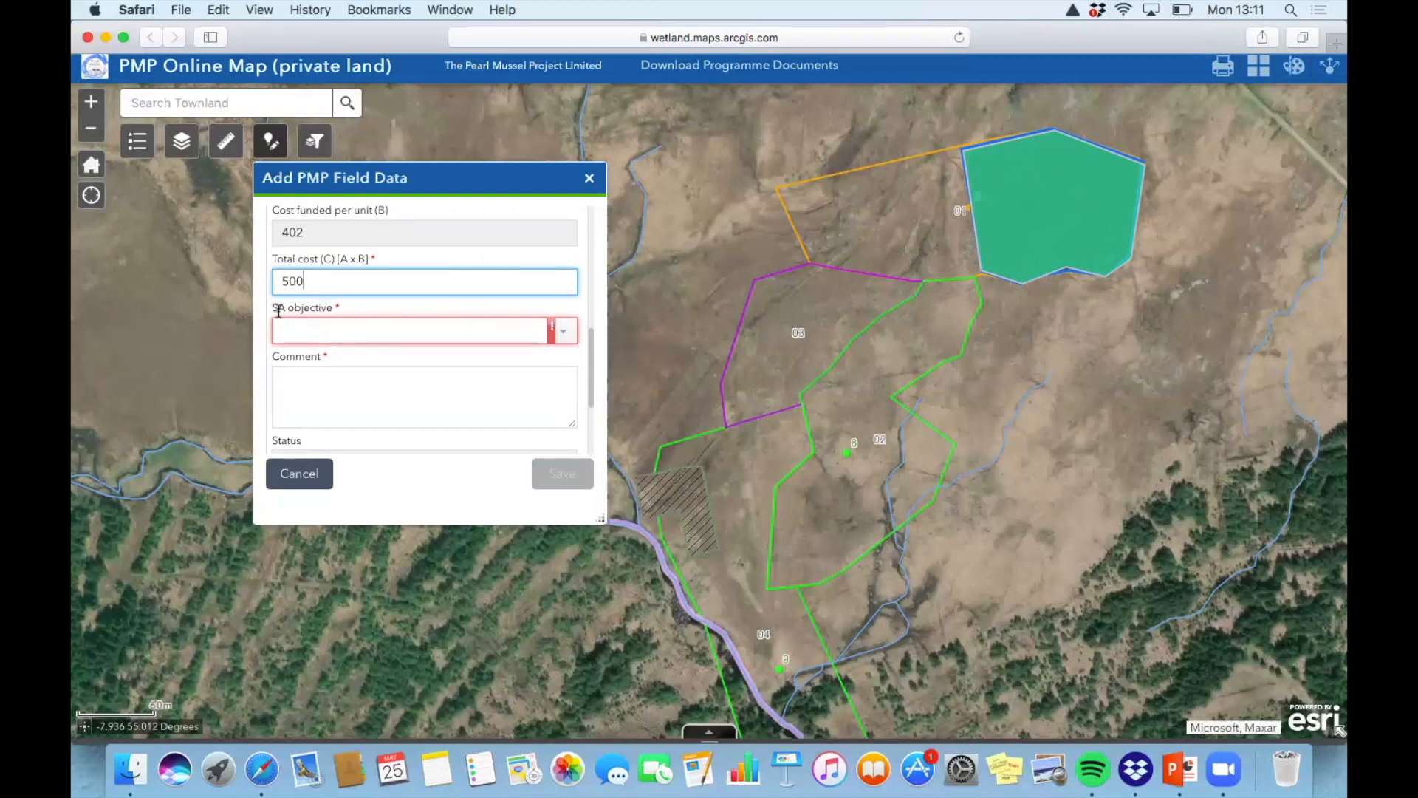
Set the SA objective to Invasive control
{"action": "left_click", "coordinate": [577, 339]}
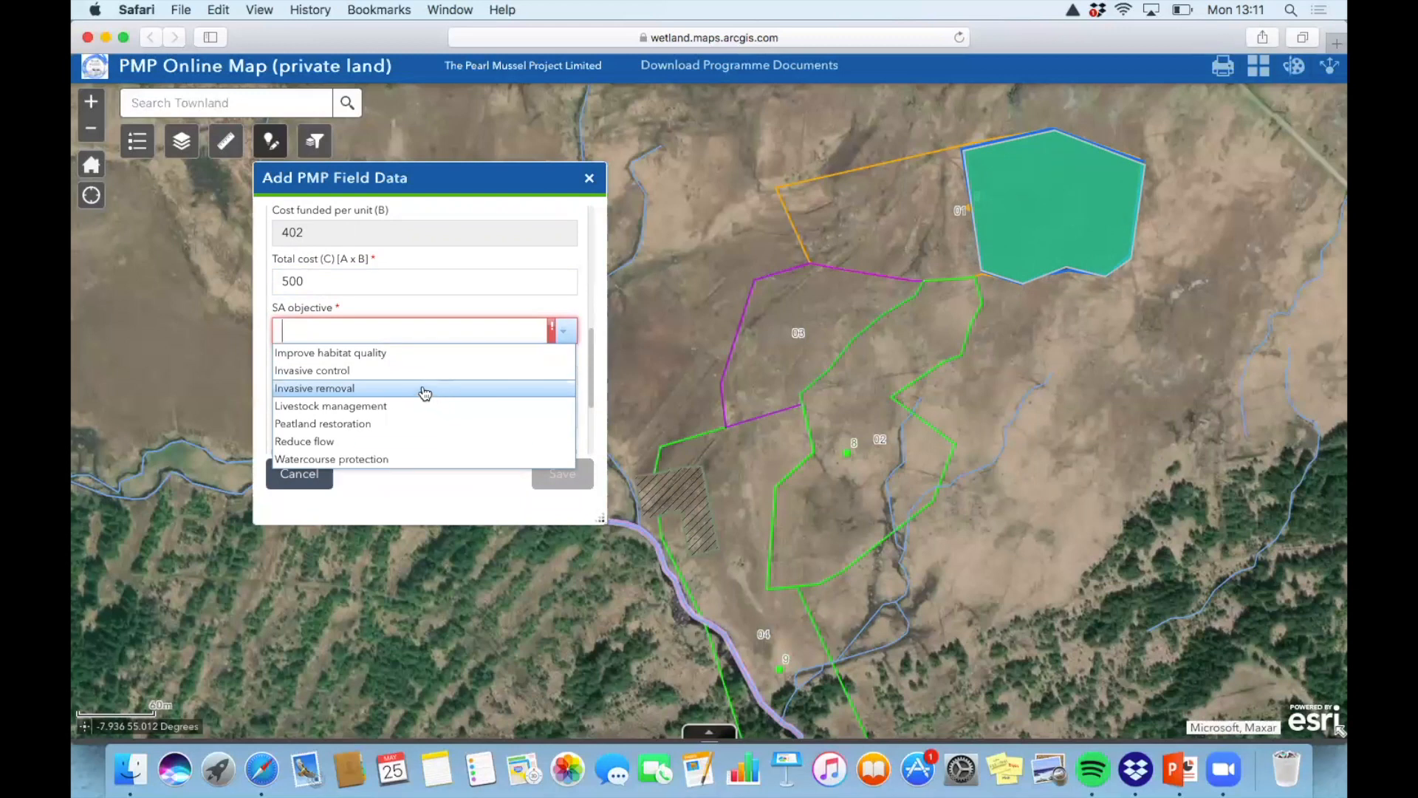
{"action": "left_click", "coordinate": [380, 370]}
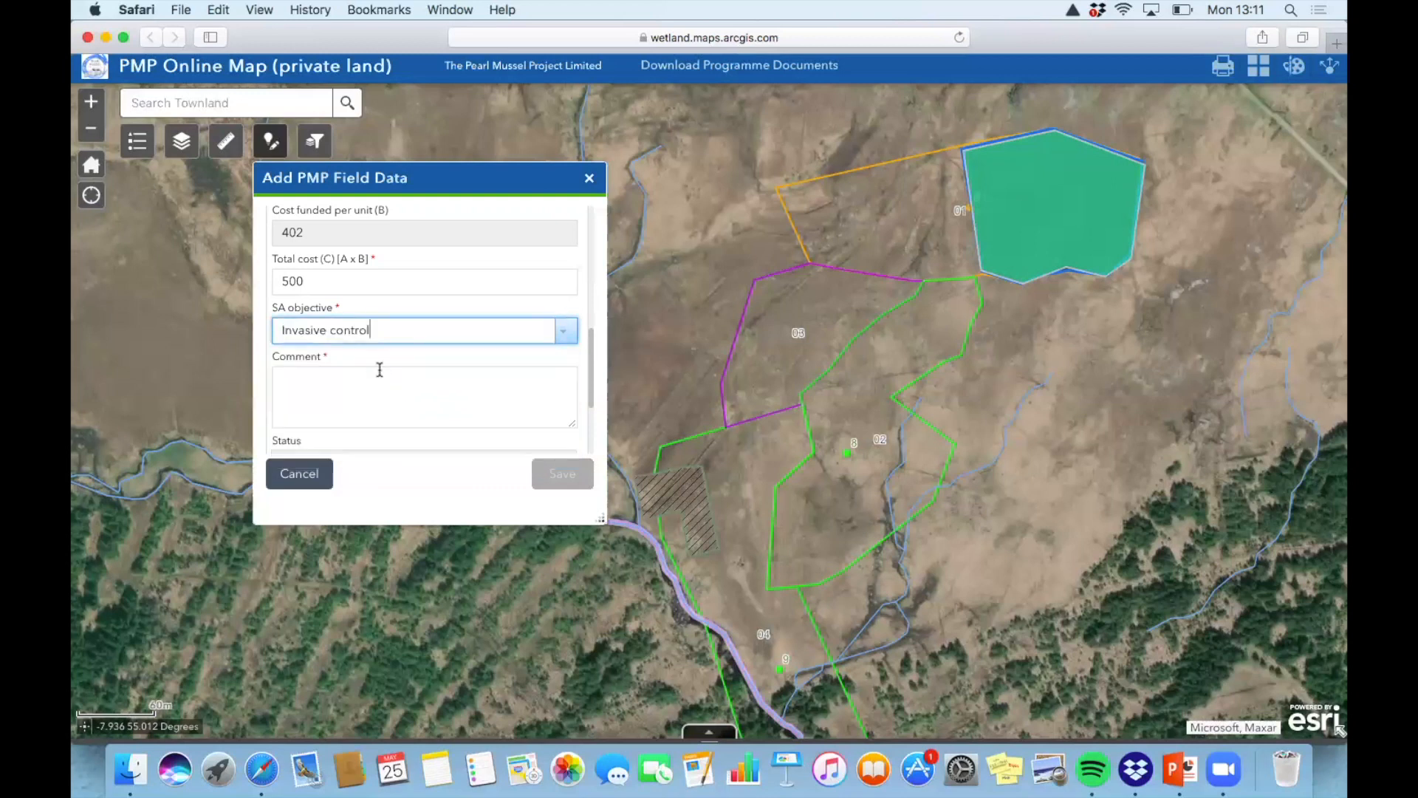
{"action": "left_click", "coordinate": [318, 400]}
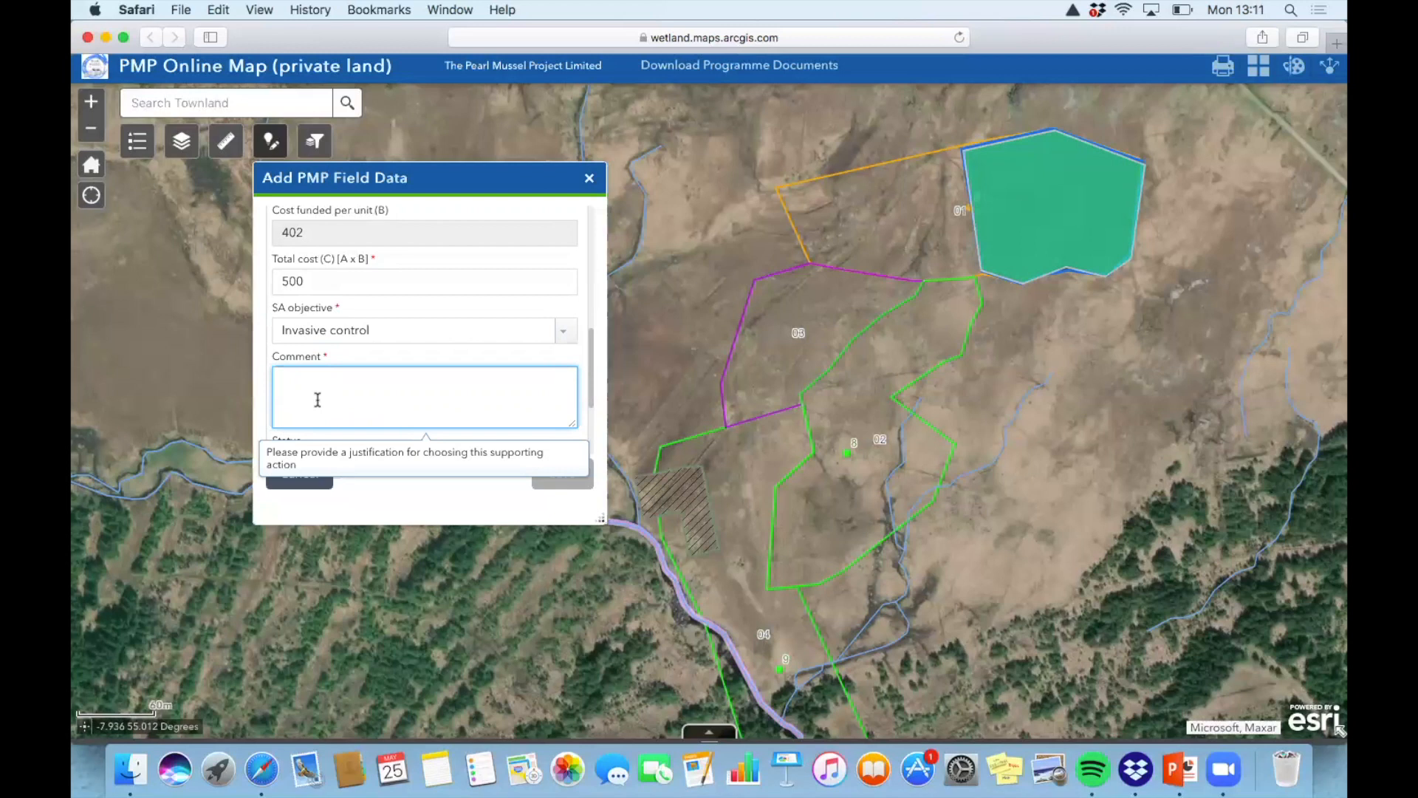
Type and correct the Comment 'Stop further spread of invasive species and improve habitat quality of plot'
{"action": "type", "text": "Stop fru"}
{"action": "type", "text": "ther sor"}
{"action": "key", "text": "BackSpace"}
{"action": "key", "text": "BackSpace"}
{"action": "type", "text": "pread f"}
{"action": "key", "text": "BackSpace"}
{"action": "key", "text": "BackSpace"}
{"action": "type", "text": "of invasive "}
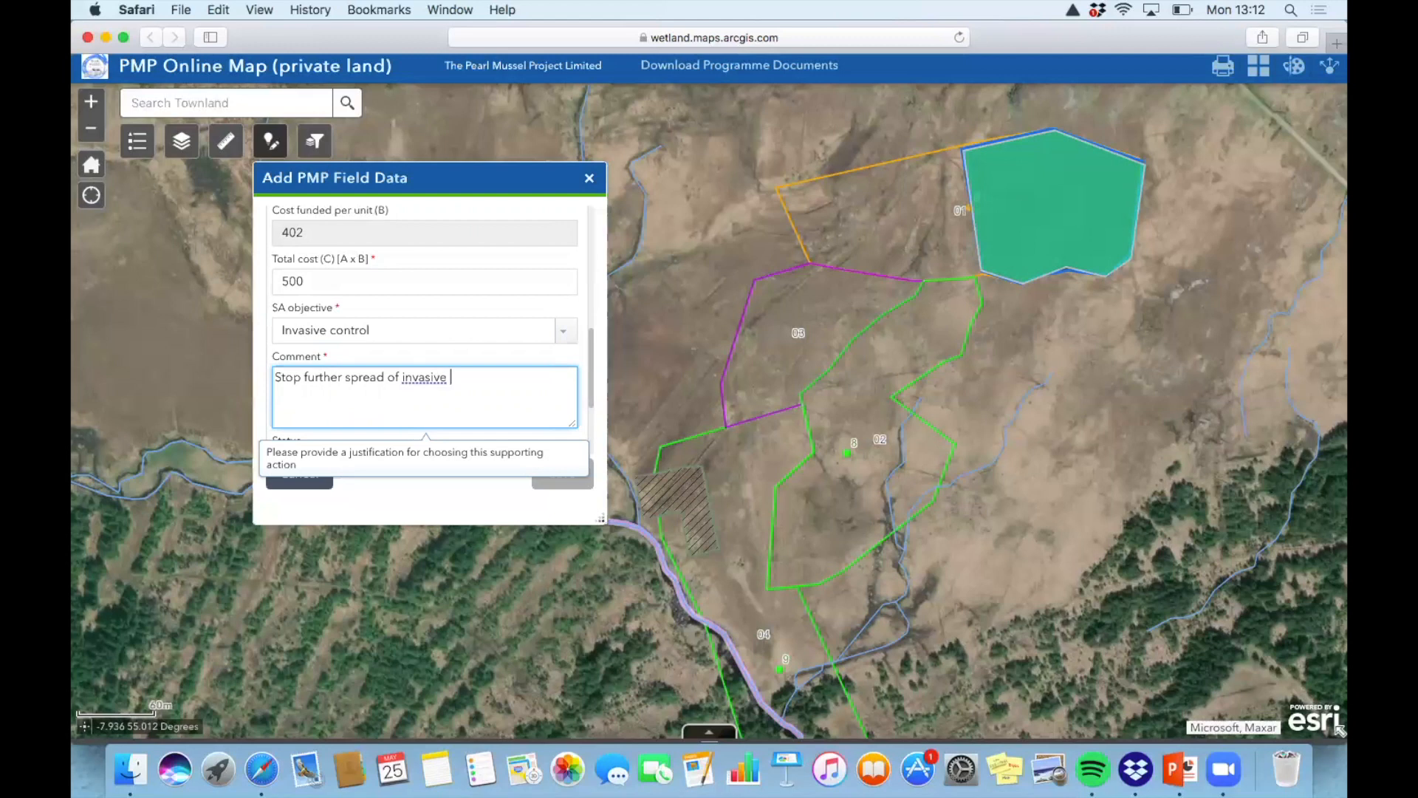
{"action": "type", "text": "species and improve habitat quash of"}
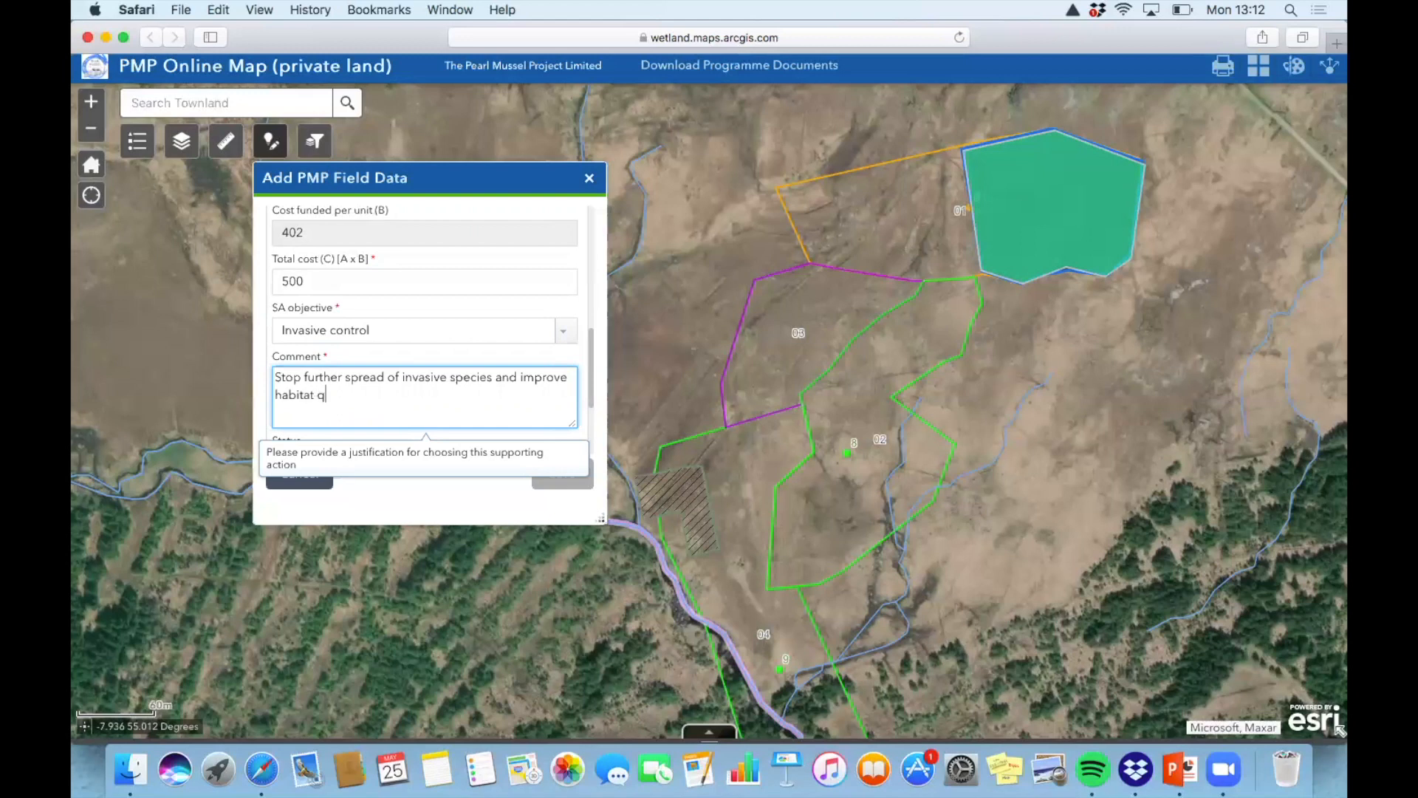
{"action": "key", "text": "BackSpace"}
{"action": "key", "text": "BackSpace"}
{"action": "key", "text": "BackSpace"}
{"action": "key", "text": "BackSpace"}
{"action": "key", "text": "BackSpace"}
{"action": "type", "text": "lity of plot"}
{"action": "scroll", "coordinate": [465, 367], "scroll_direction": "down", "scroll_amount": 3}
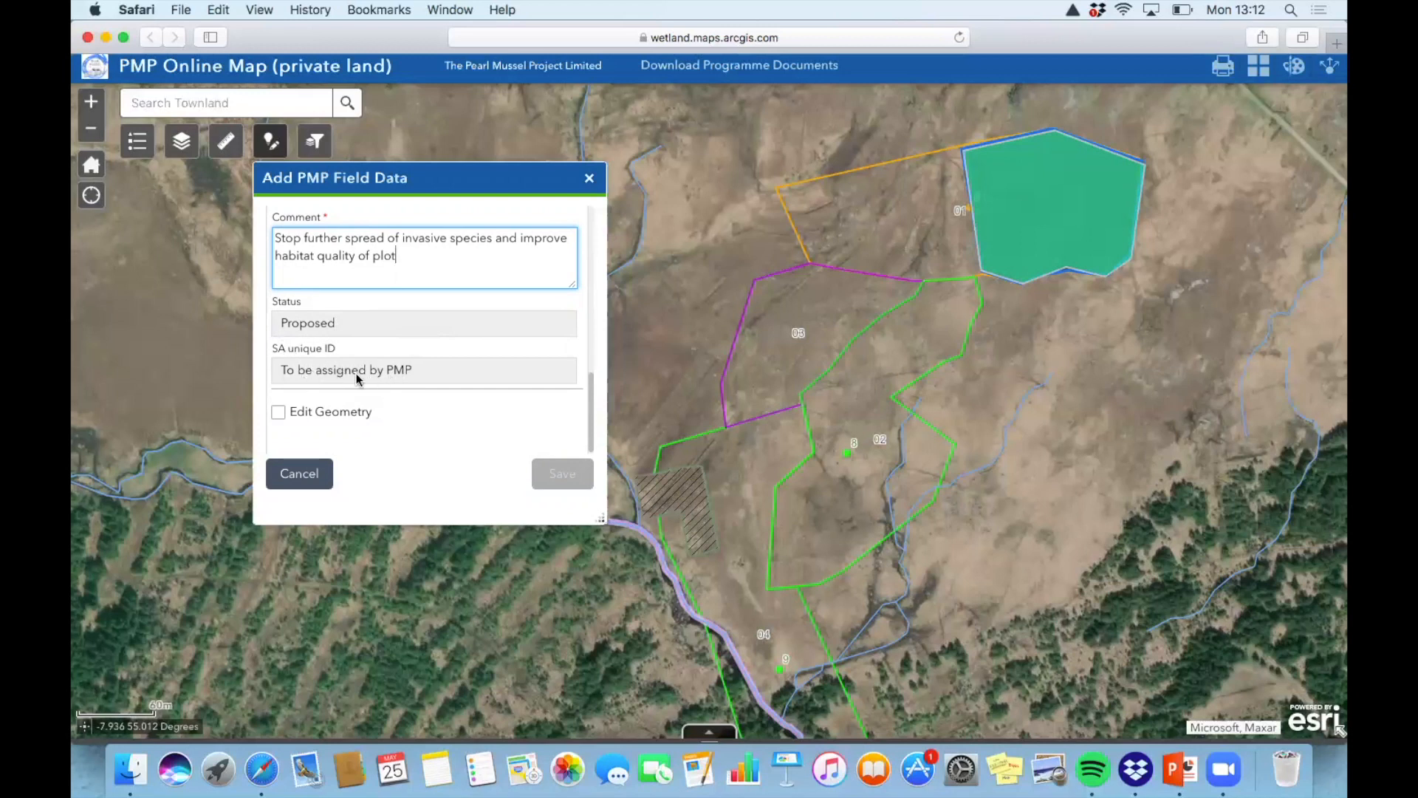
{"action": "scroll", "coordinate": [386, 373], "scroll_direction": "down", "scroll_amount": 1}
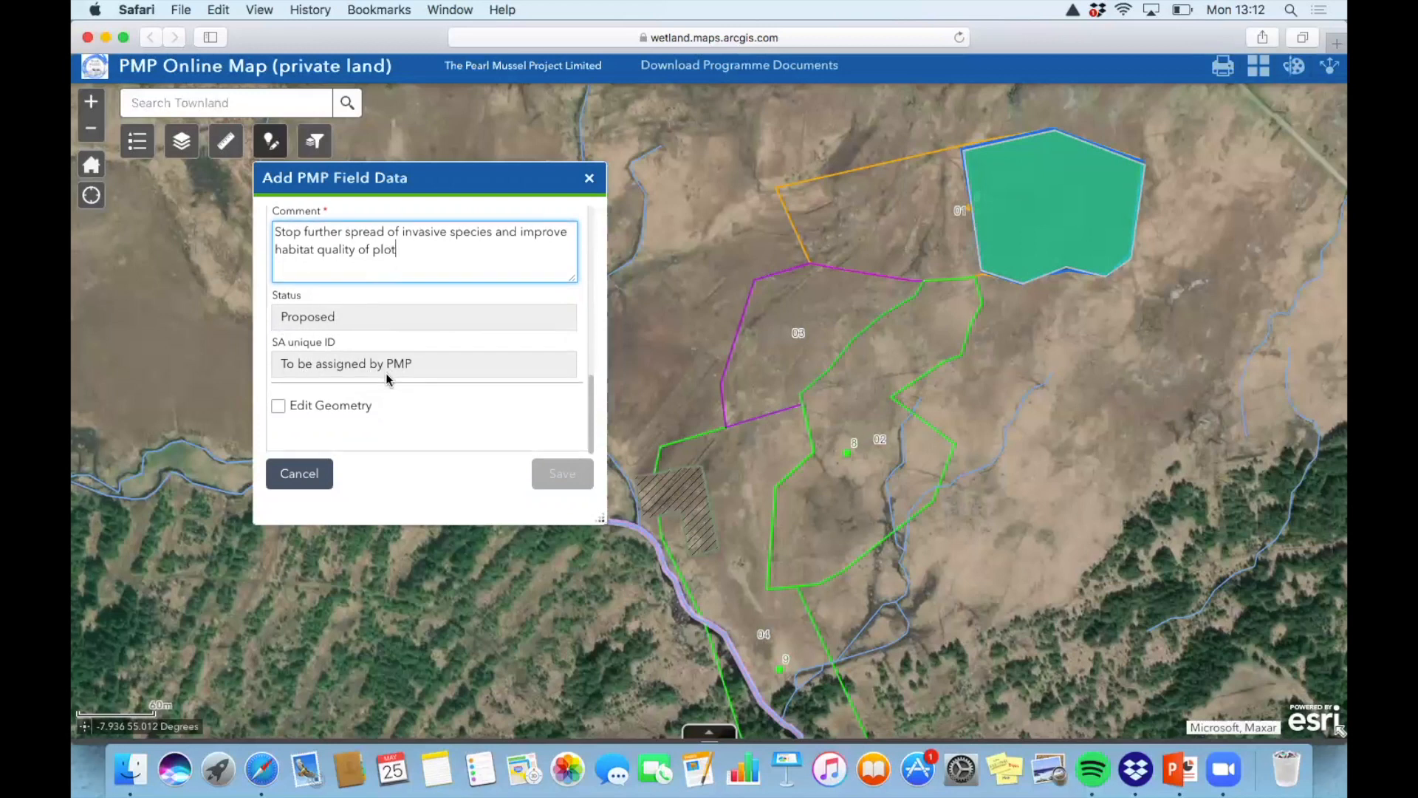
{"action": "left_click", "coordinate": [426, 292]}
{"action": "scroll", "coordinate": [447, 253], "scroll_direction": "up", "scroll_amount": 10}
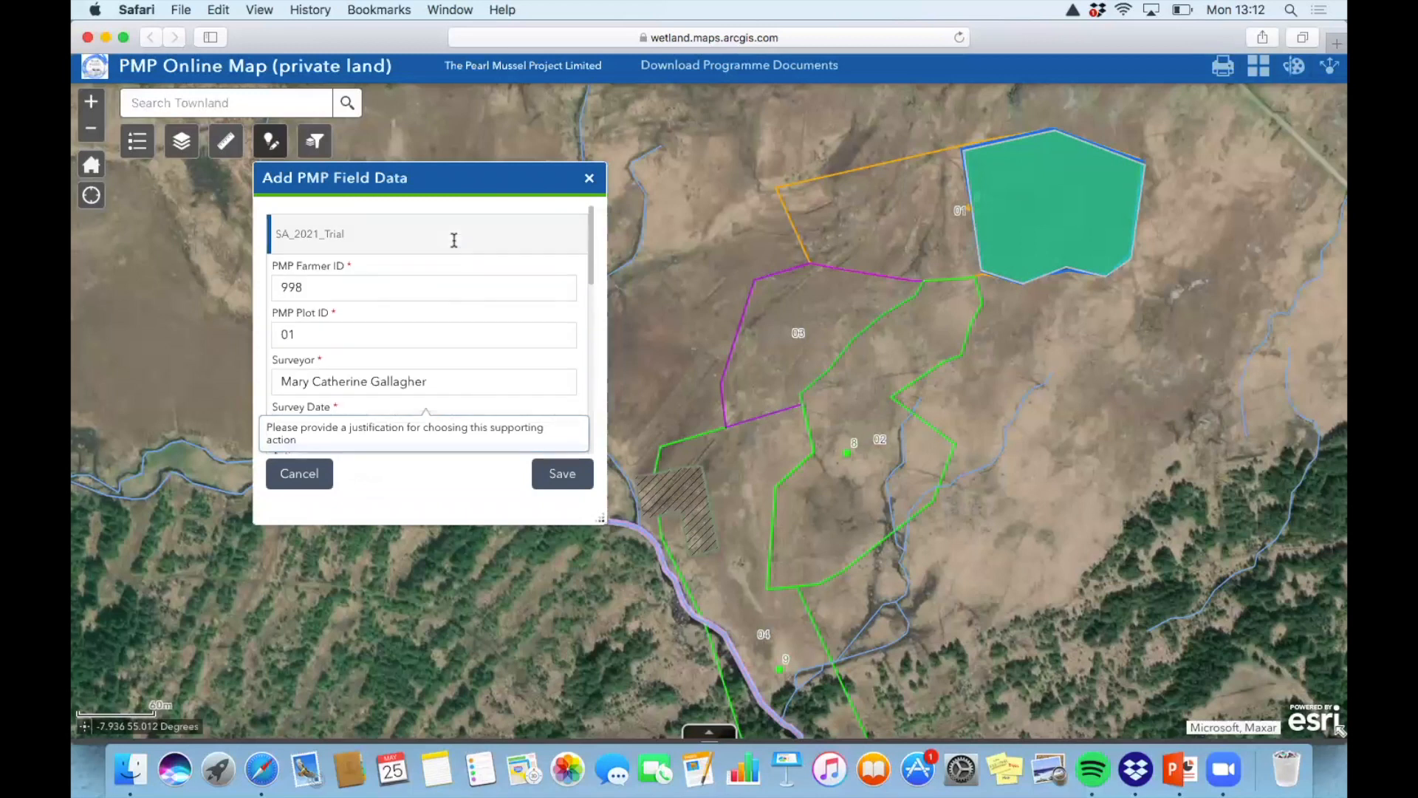
Cancel the feature entry and answer No to discard it without saving
{"action": "scroll", "coordinate": [455, 241], "scroll_direction": "down", "scroll_amount": 10}
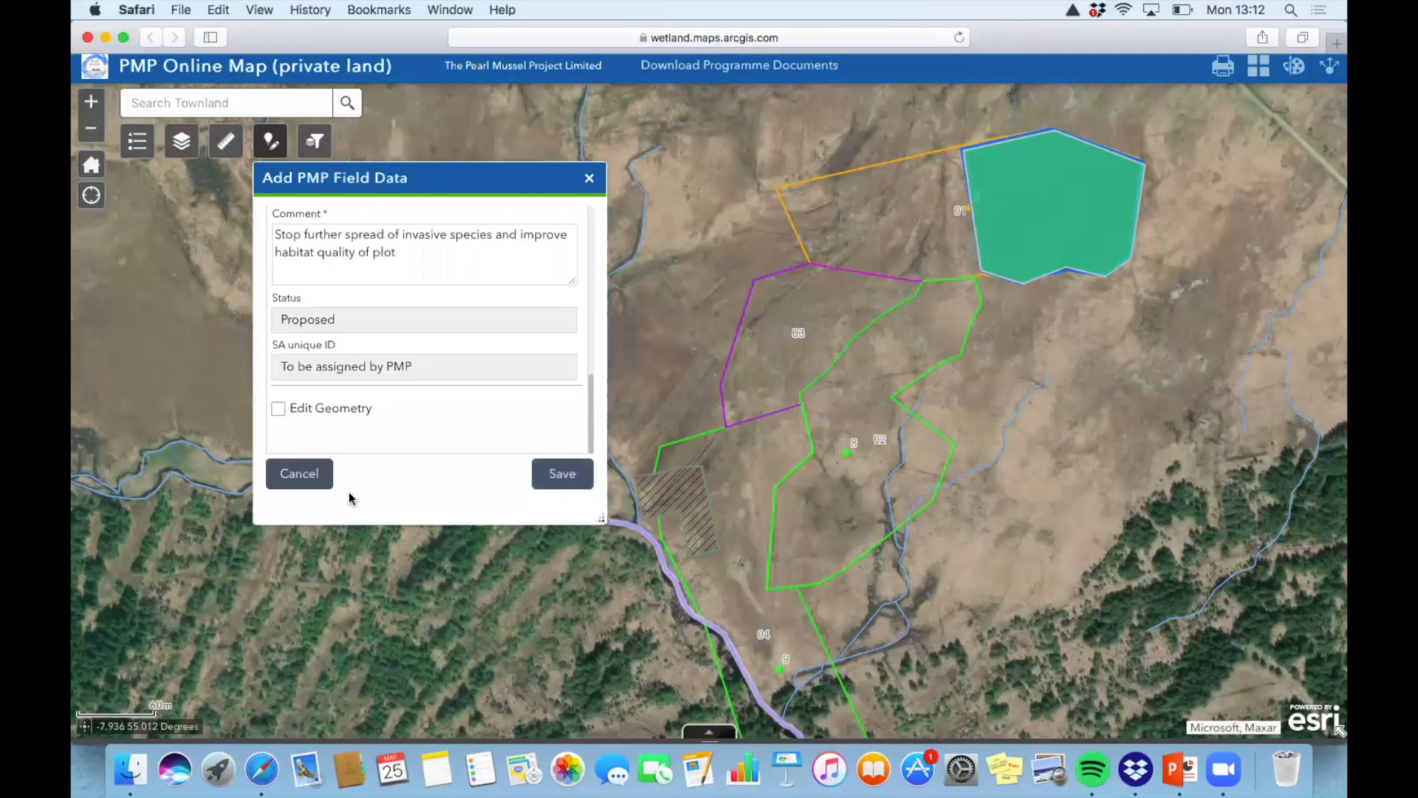
{"action": "left_click", "coordinate": [300, 473]}
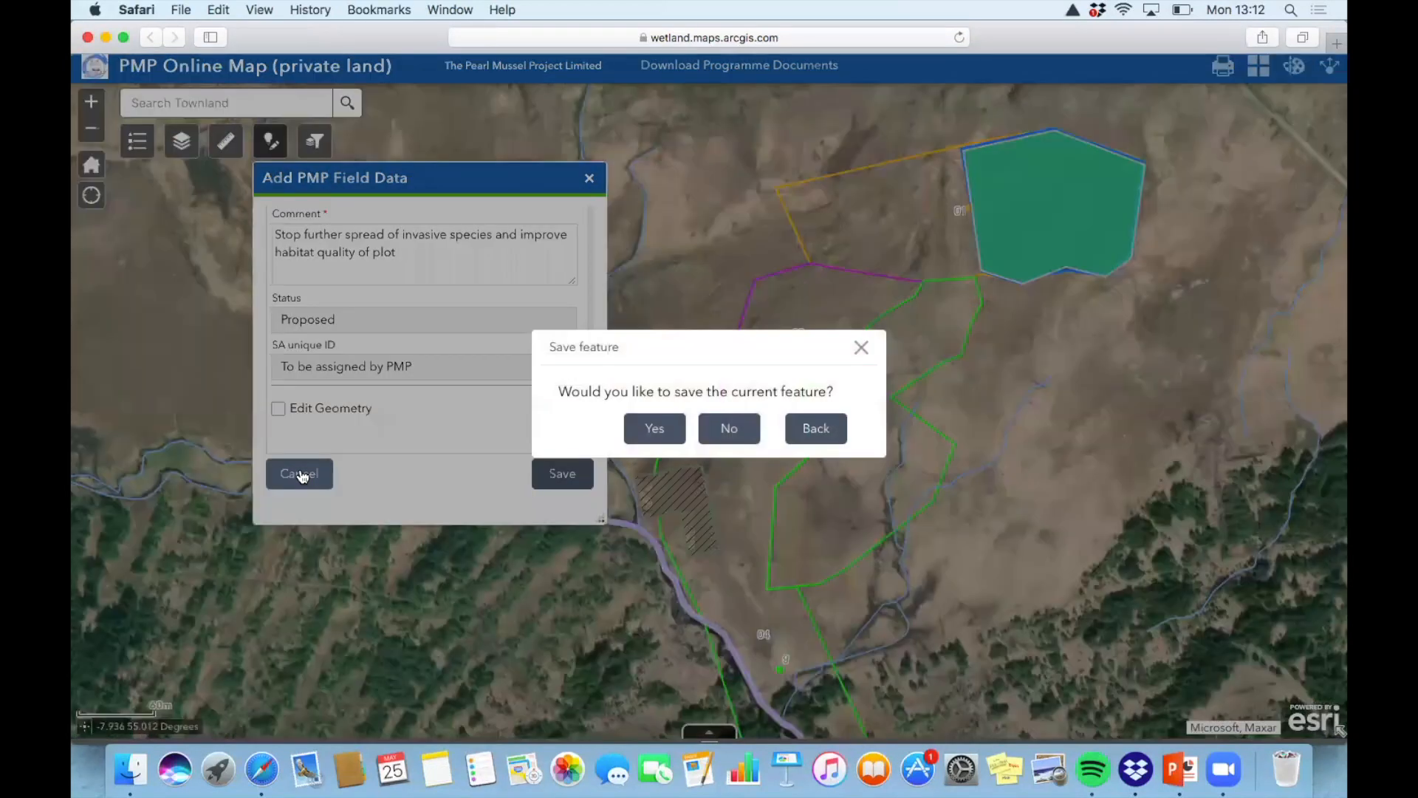
{"action": "left_click", "coordinate": [735, 436]}
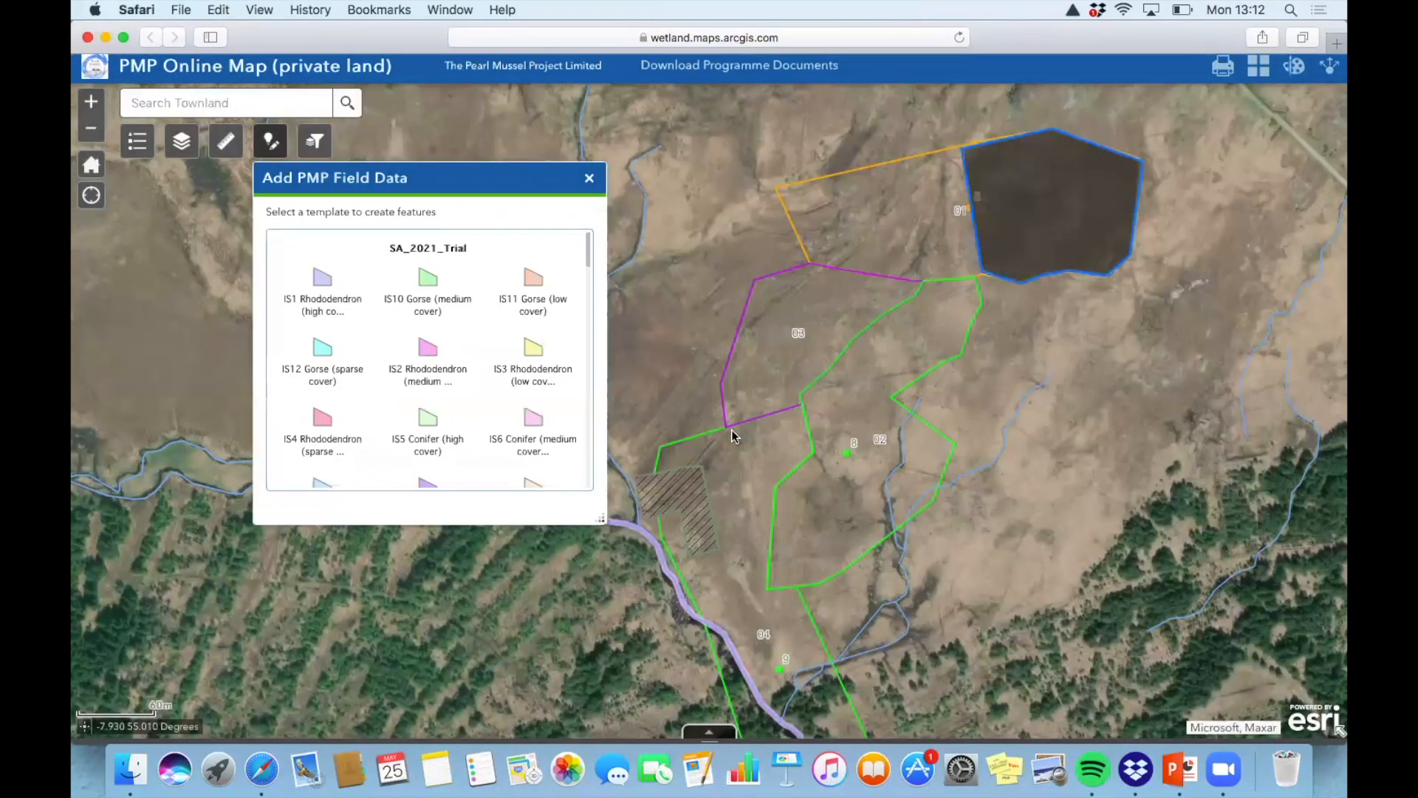